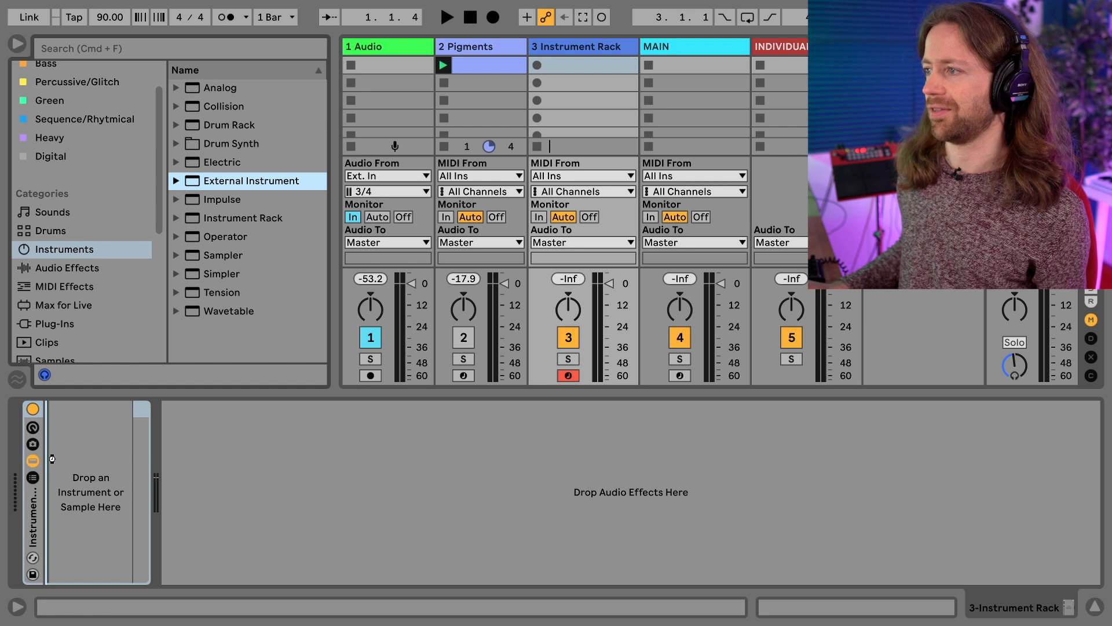
- Show the Instrument Rack's chain list and duplicate the External Instrument chain five times to get six chains
click(33, 477)
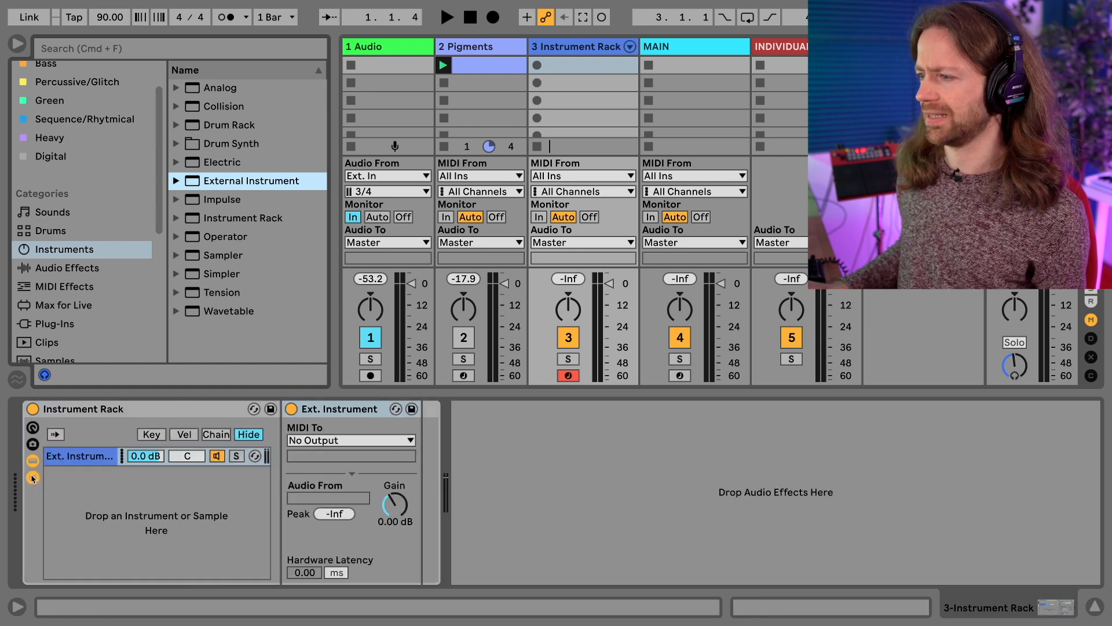
click(82, 465)
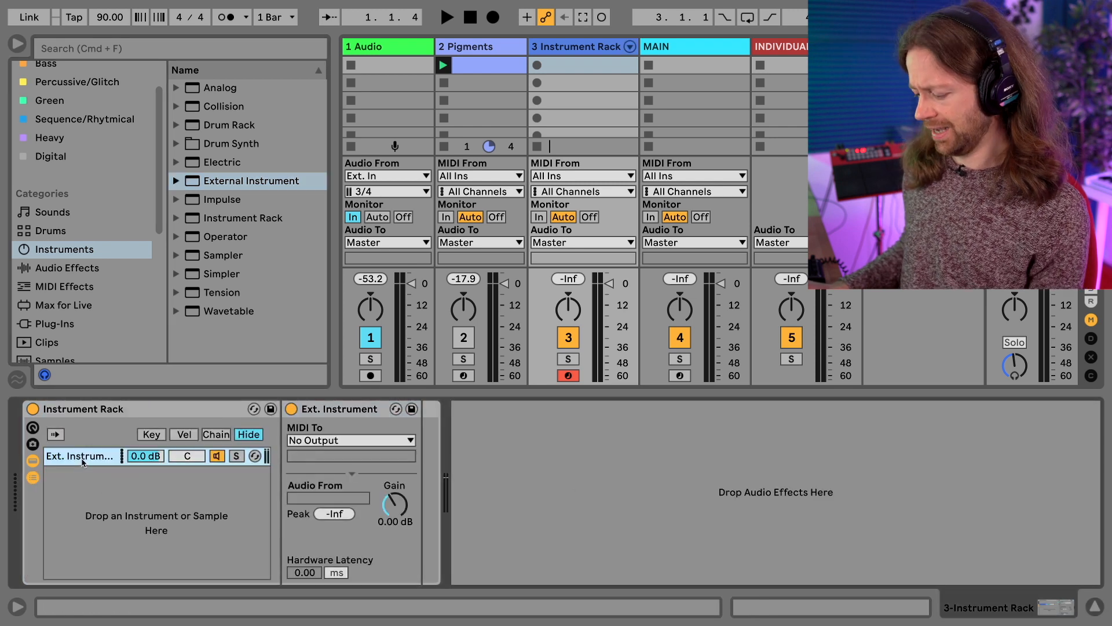
key(super+d)
key(super+d)
key(super+d)
key(super+d)
key(super+d)
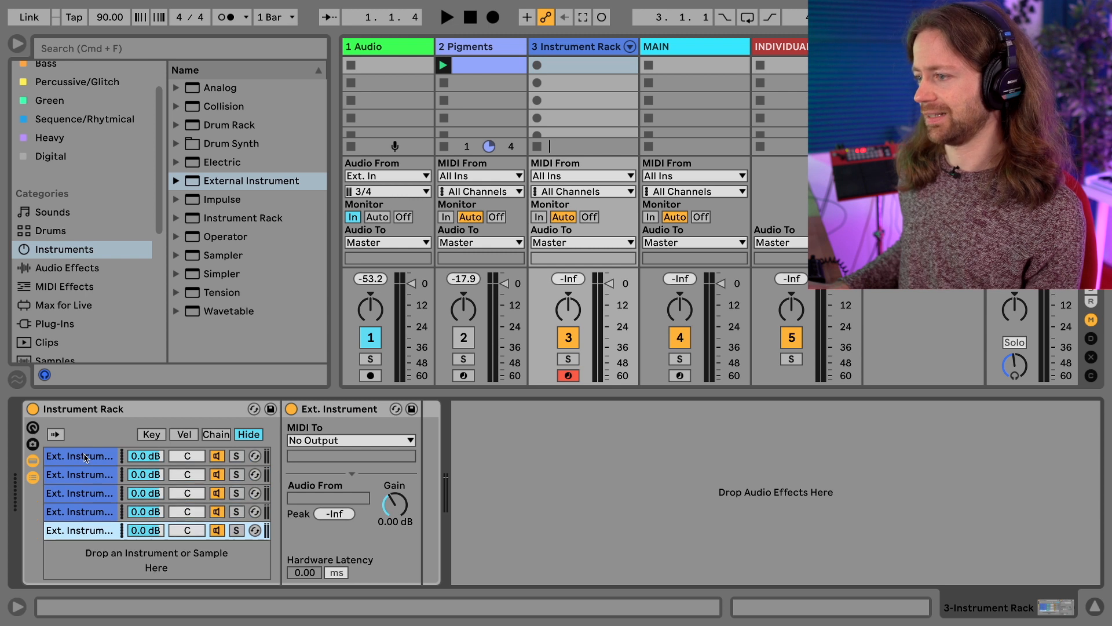
- Send the first External Instrument chain's MIDI to AudioFuse on channel 1
click(88, 459)
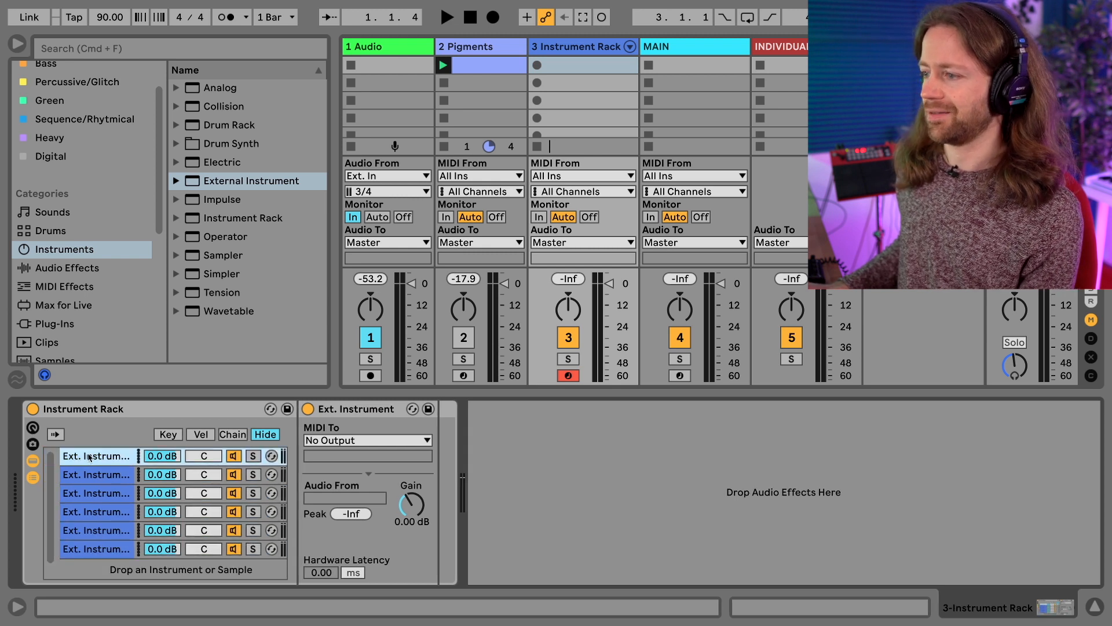
click(325, 441)
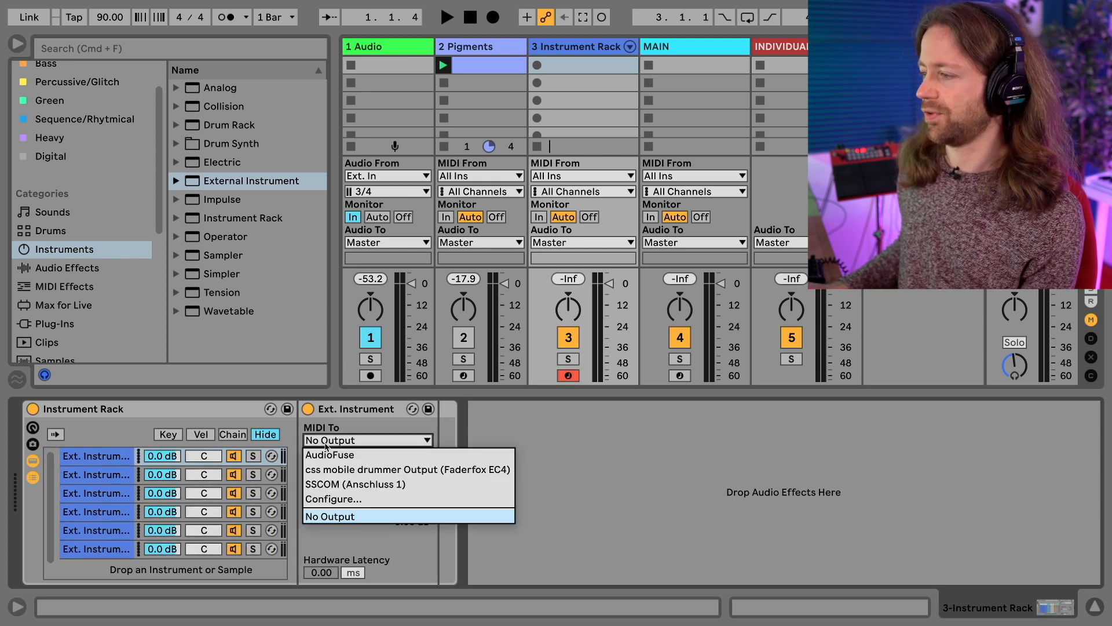
click(325, 455)
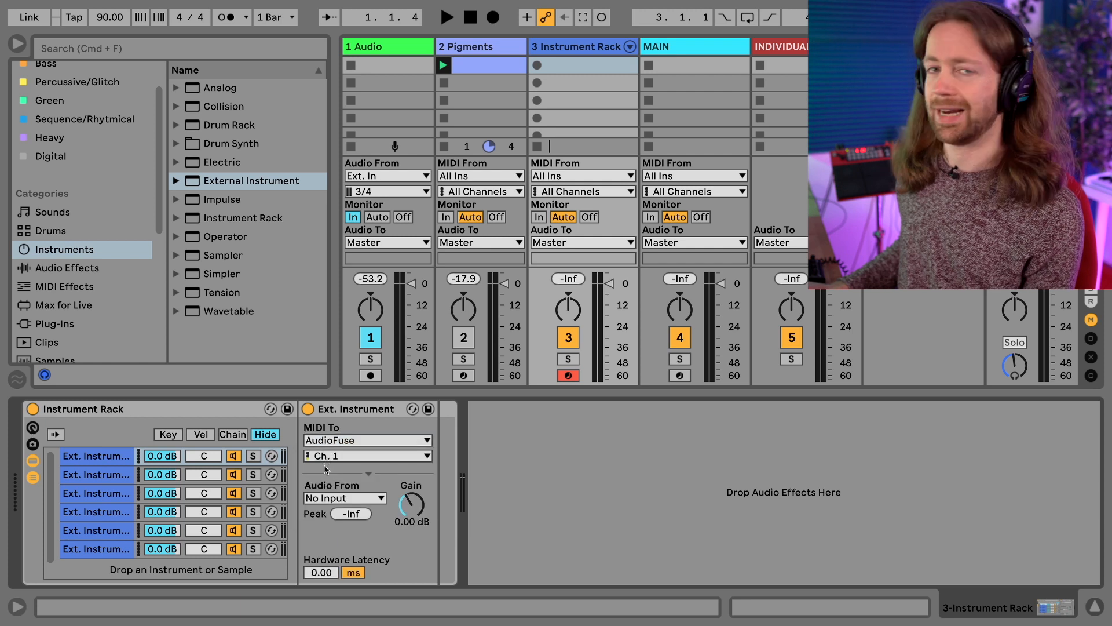
- Send the second chain's MIDI to AudioFuse on channel 2 and select the sixth chain, assigned to channel 6
click(109, 472)
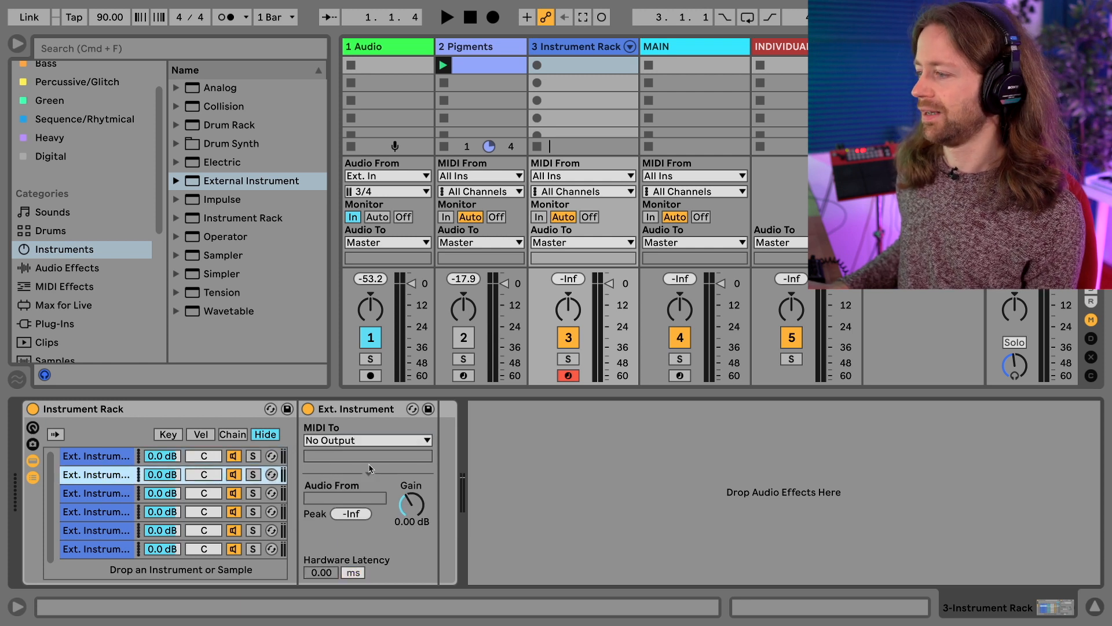
click(365, 443)
click(364, 456)
click(355, 458)
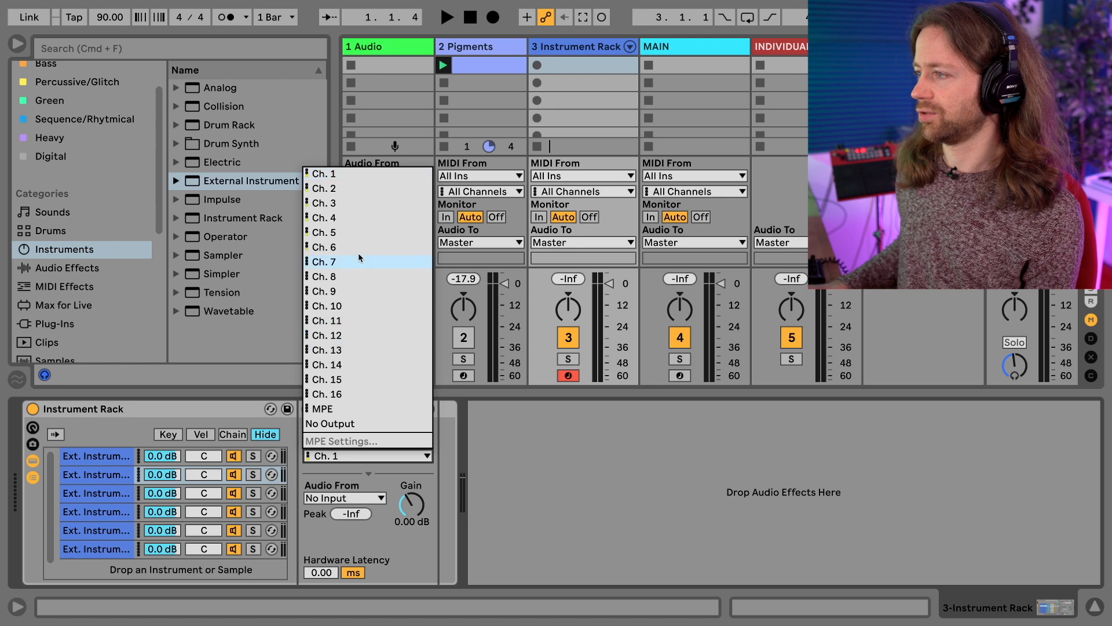
click(356, 193)
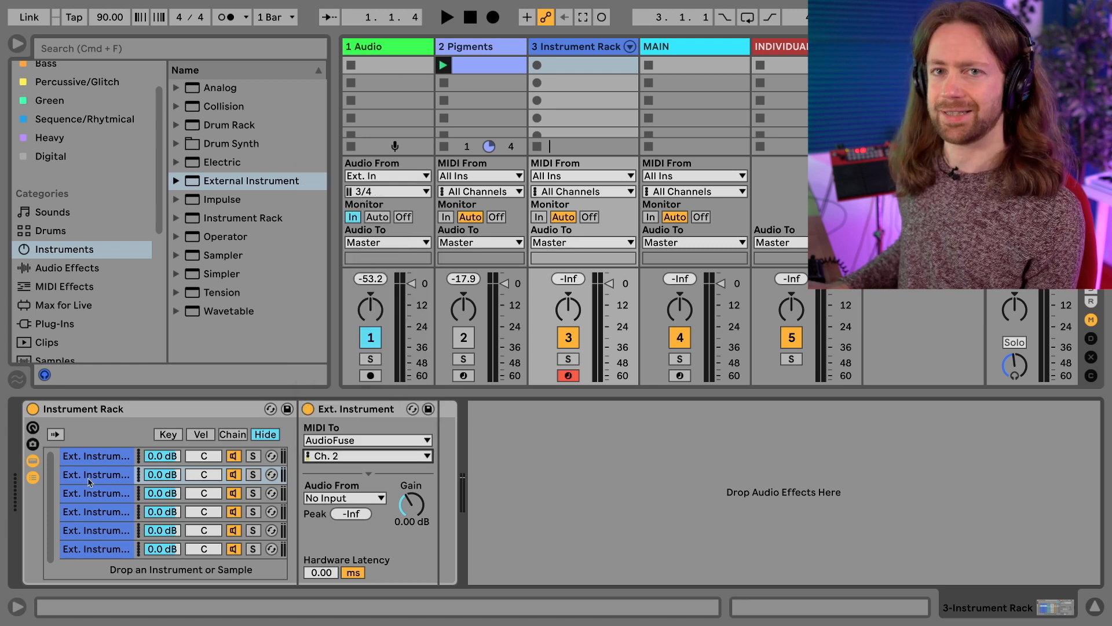
click(95, 548)
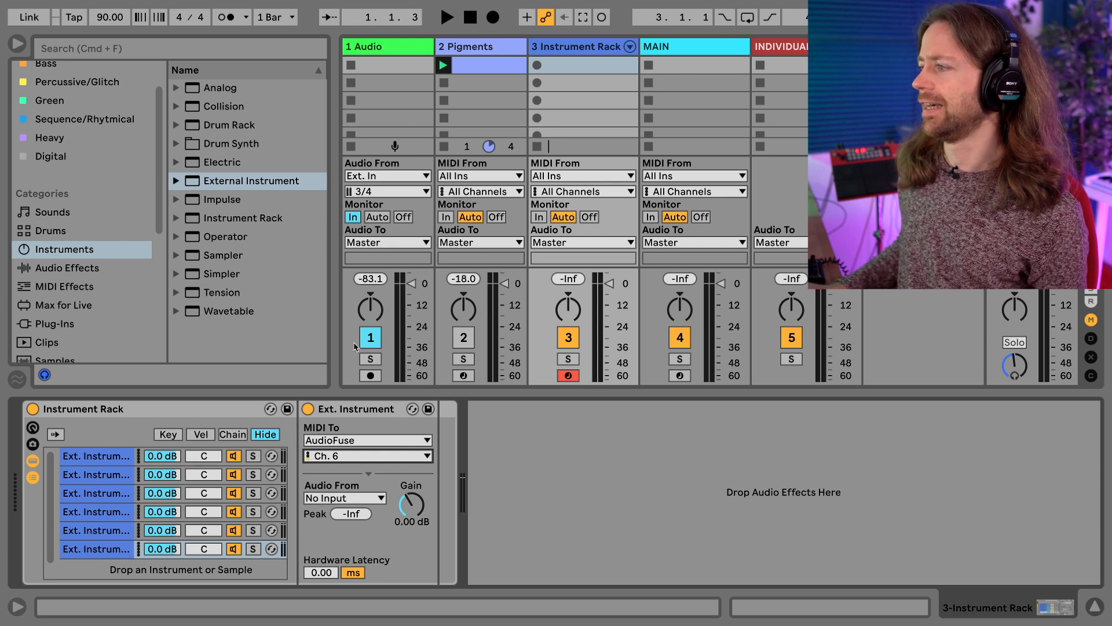
- Create a one-bar MIDI clip on the Instrument Rack track with notes C3, E3, C#3, two F#3 and G3, and play it
double_click(557, 65)
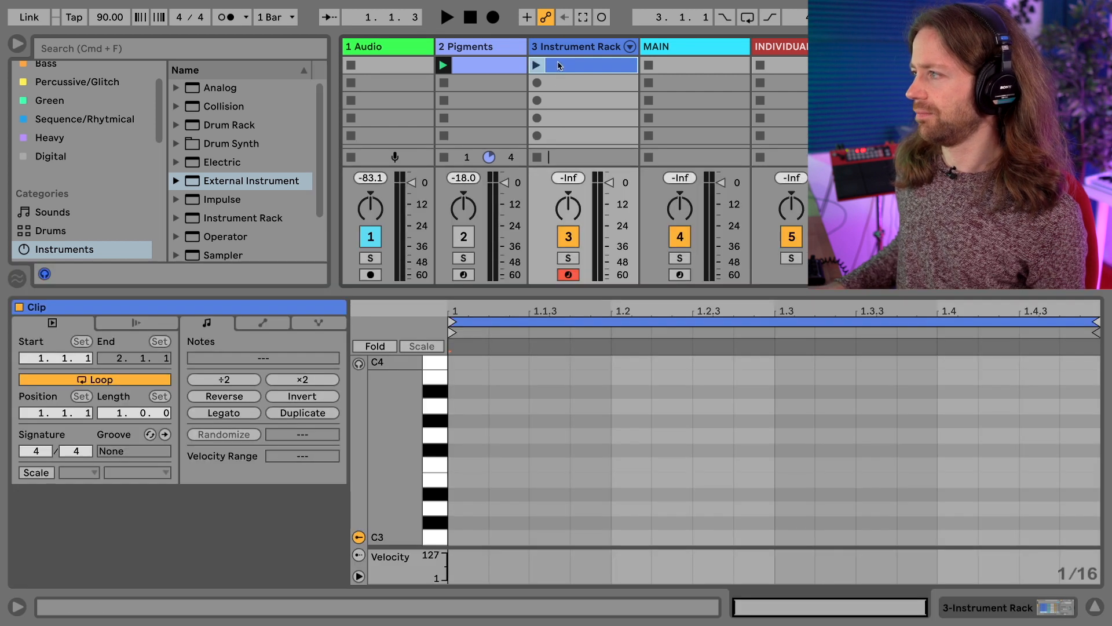
click(468, 538)
click(591, 480)
click(713, 522)
drag(835, 450, 876, 450)
click(997, 435)
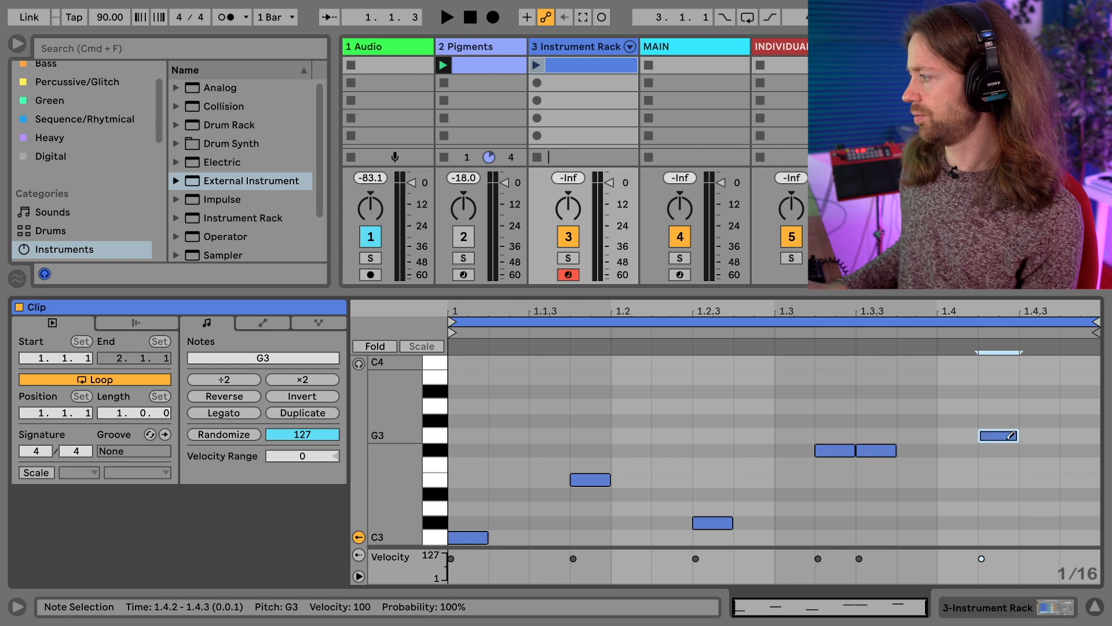
click(536, 65)
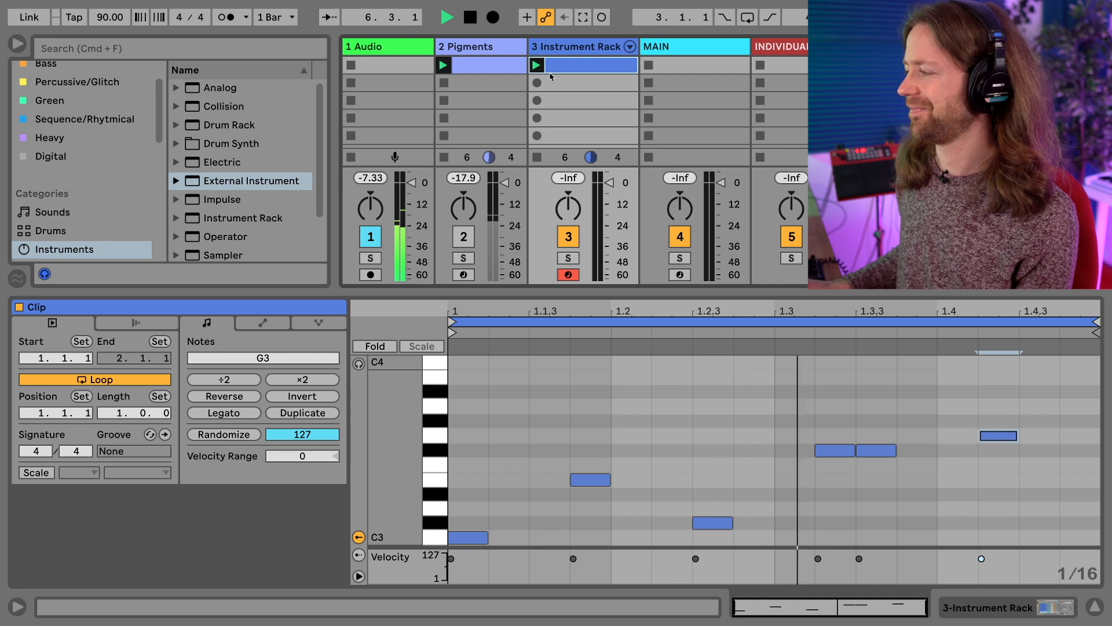
key(space)
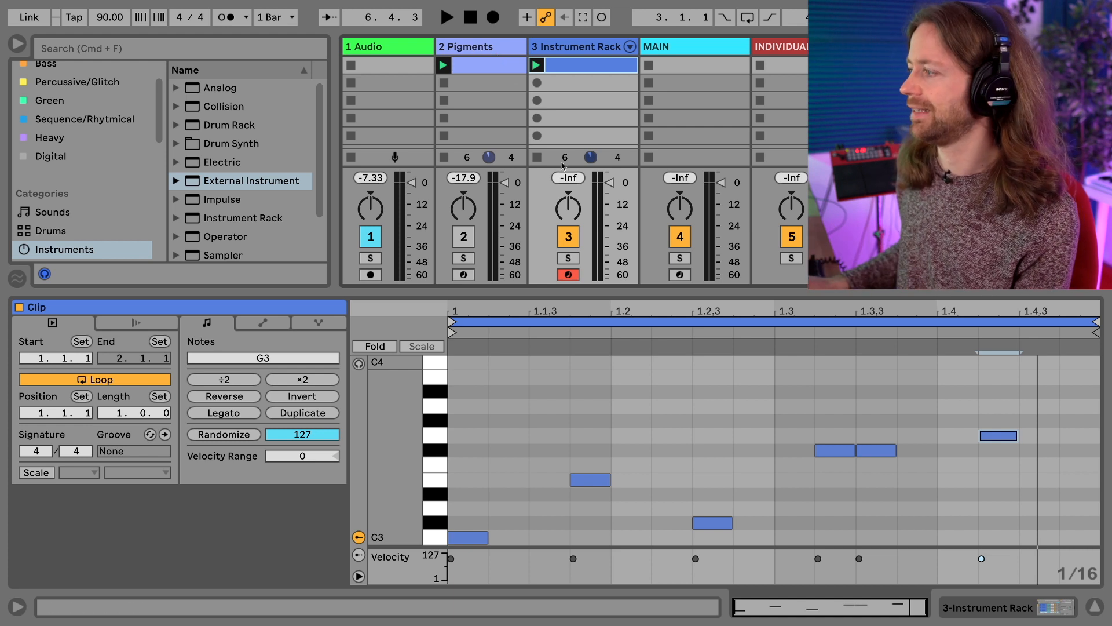
- Set the Instrument Rack track's MIDI source to 2-Pigments with the Pigments output, and delete the track's clip before playing
click(1090, 606)
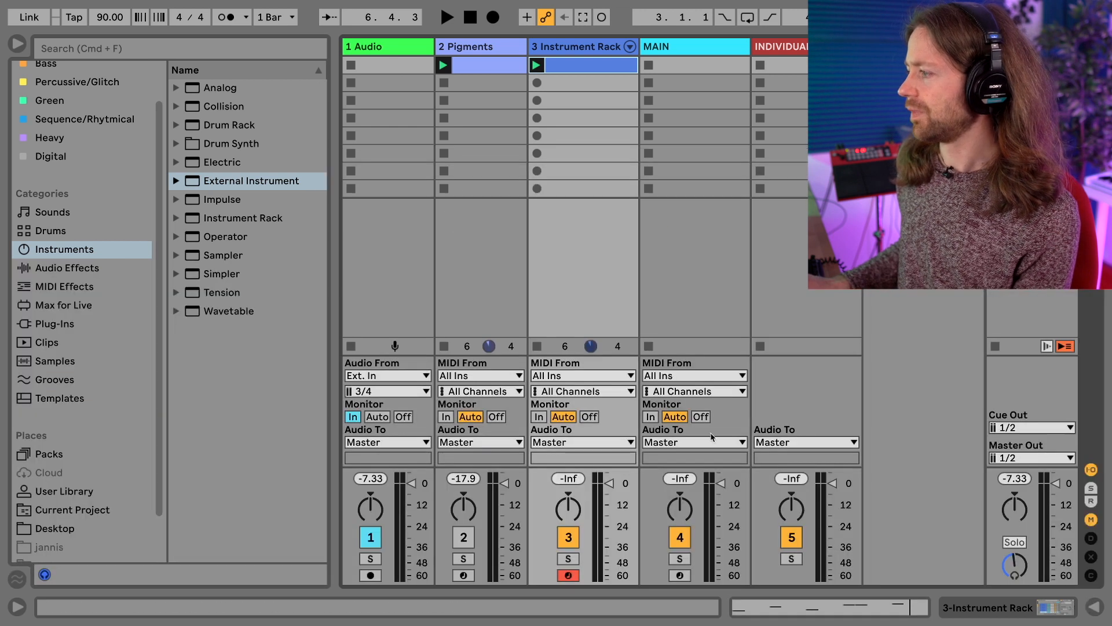
click(600, 376)
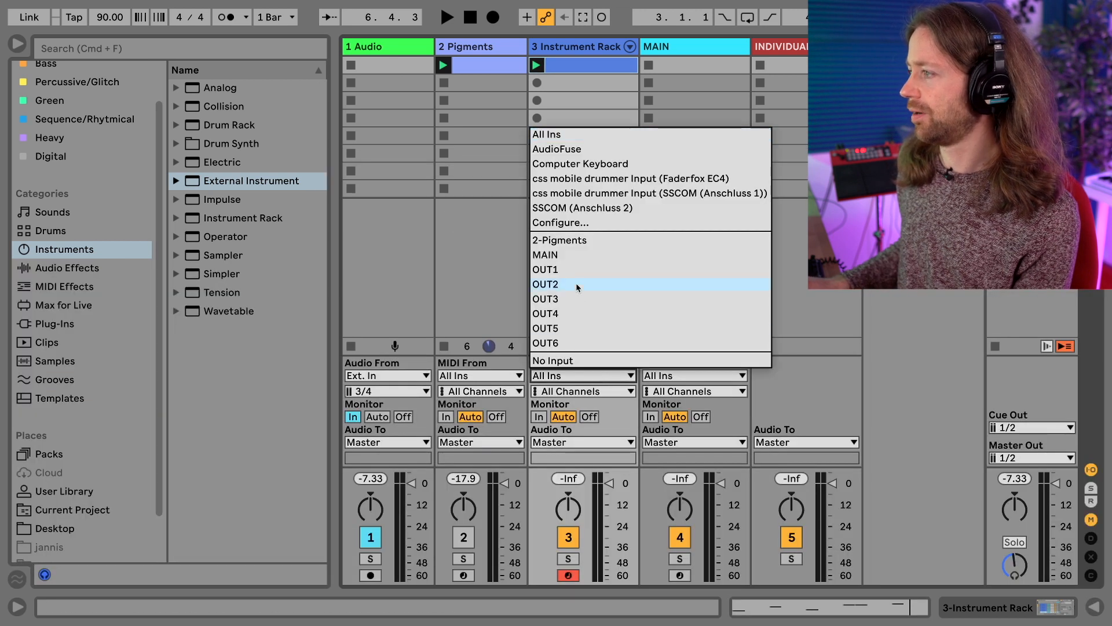
click(570, 242)
click(575, 393)
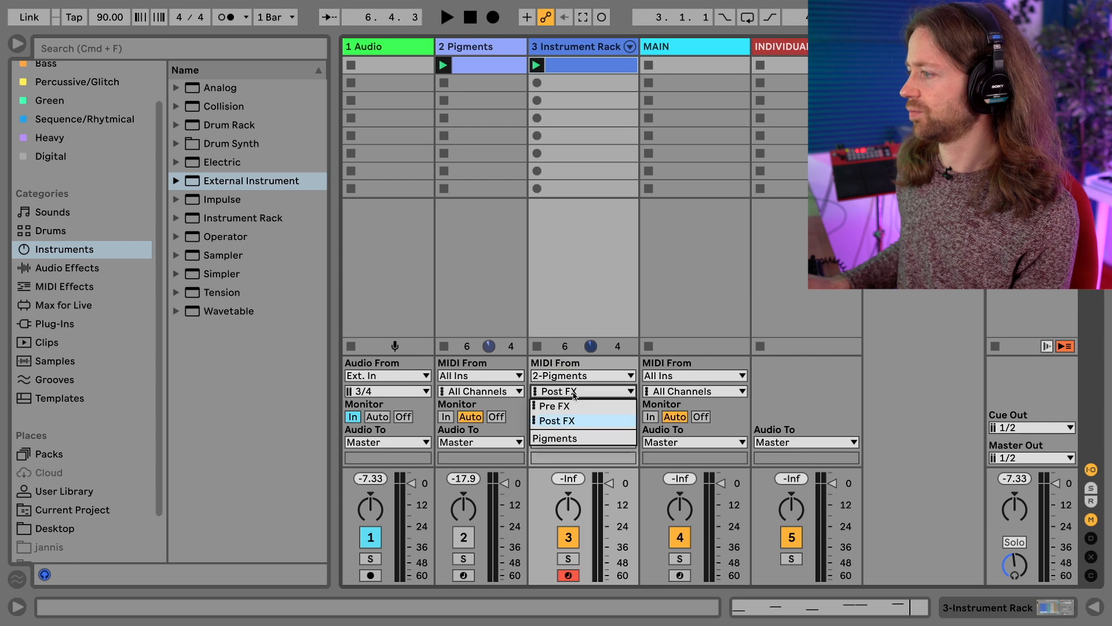
click(565, 439)
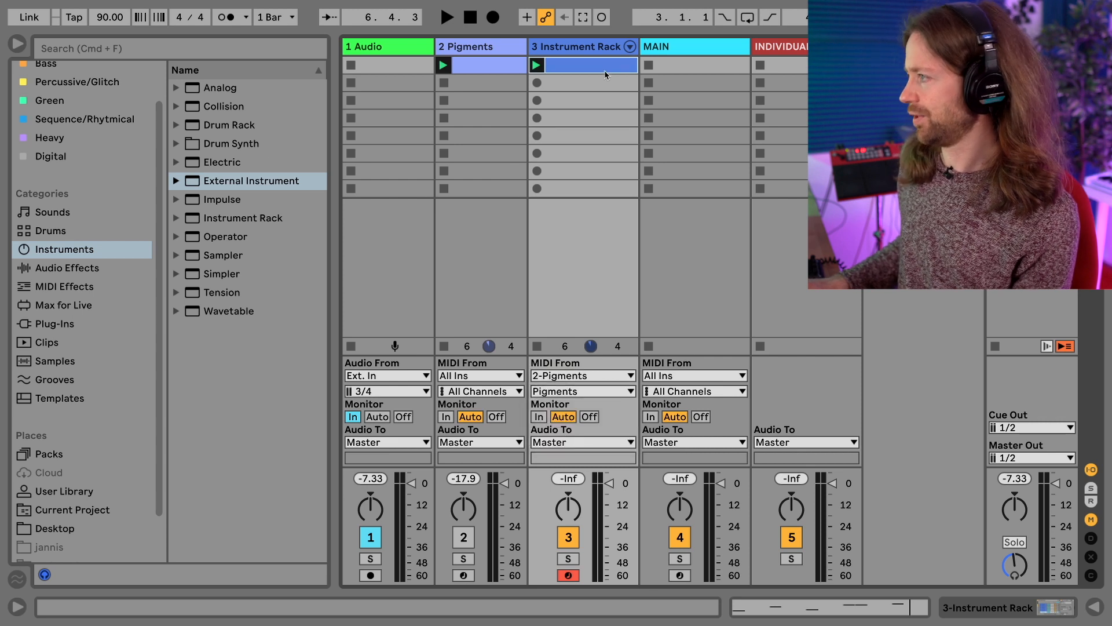
key(Delete)
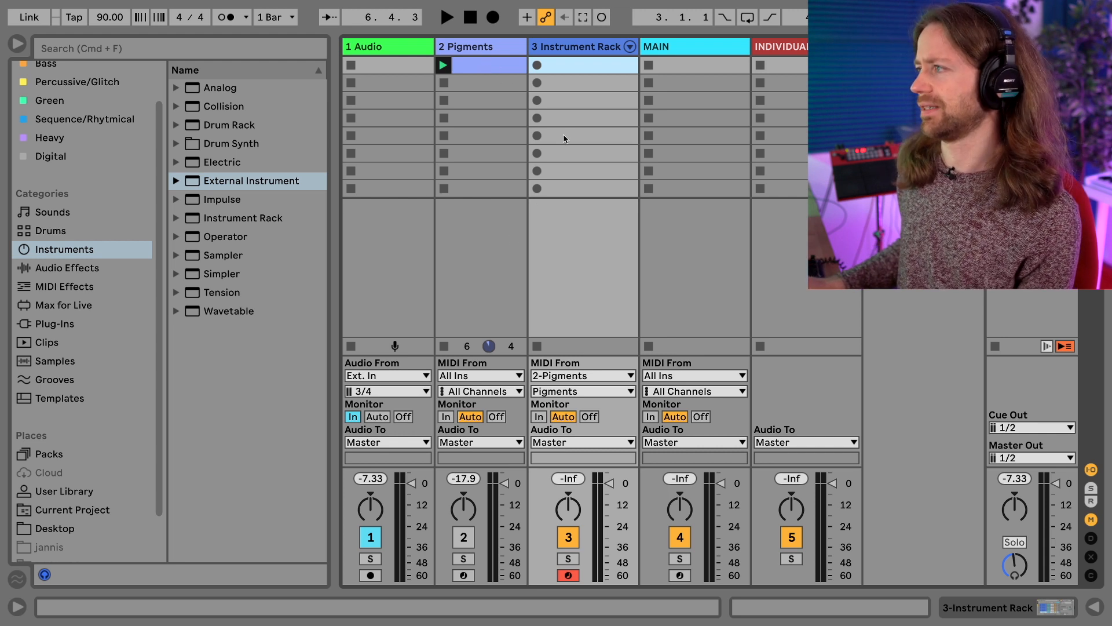
key(space)
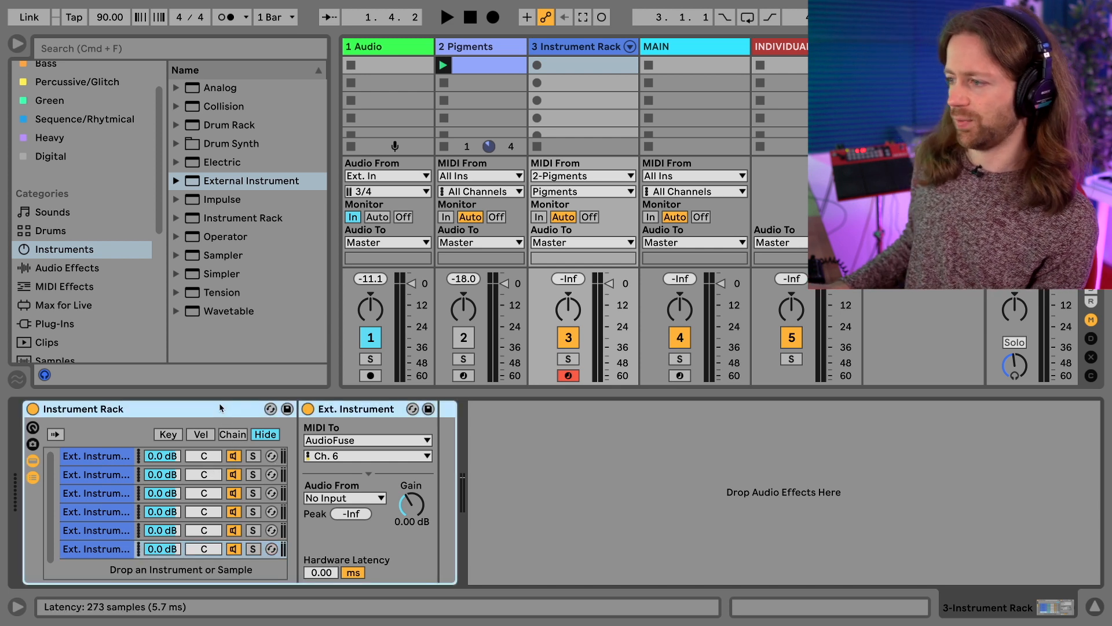
- Show the rack's chain zones, move the last chain's zone to 127 and distribute the ranges equally
click(233, 435)
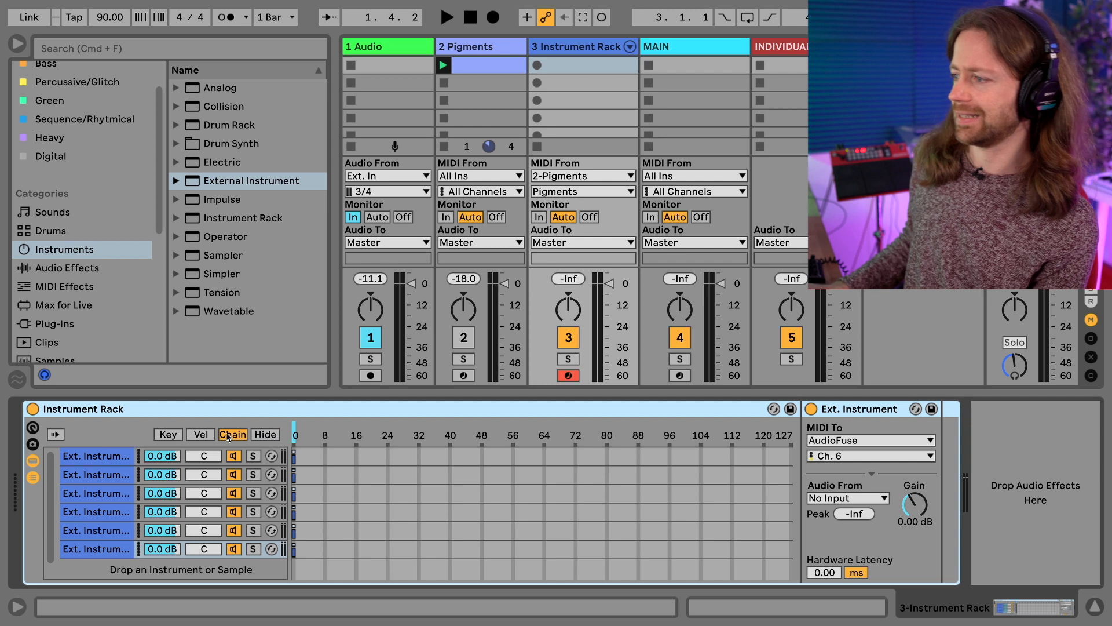
click(294, 553)
drag(294, 552, 795, 555)
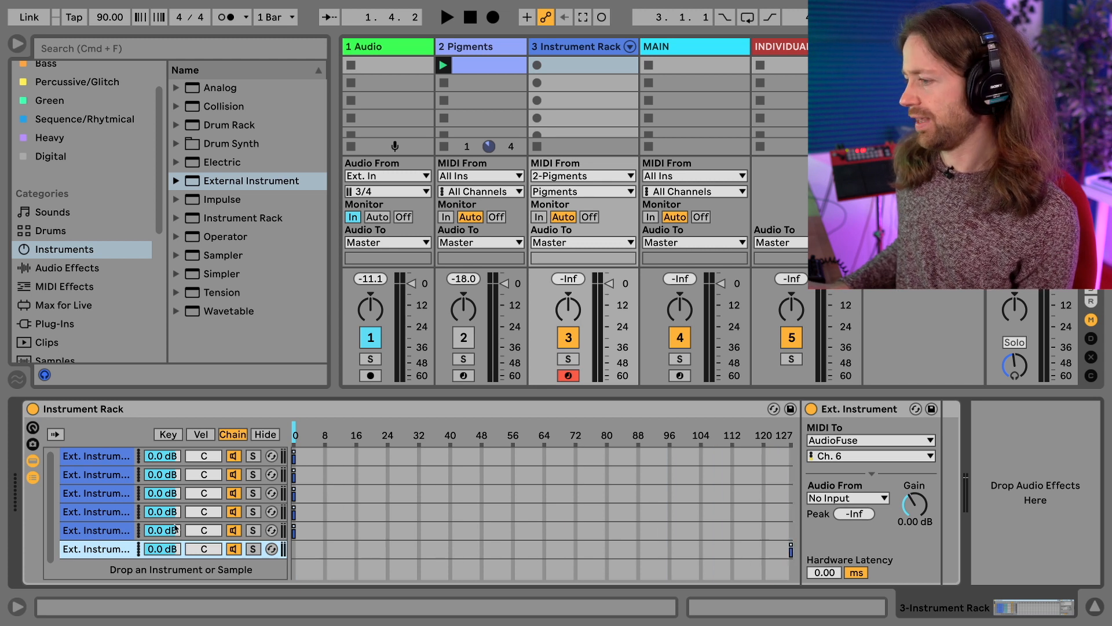
right_click(81, 549)
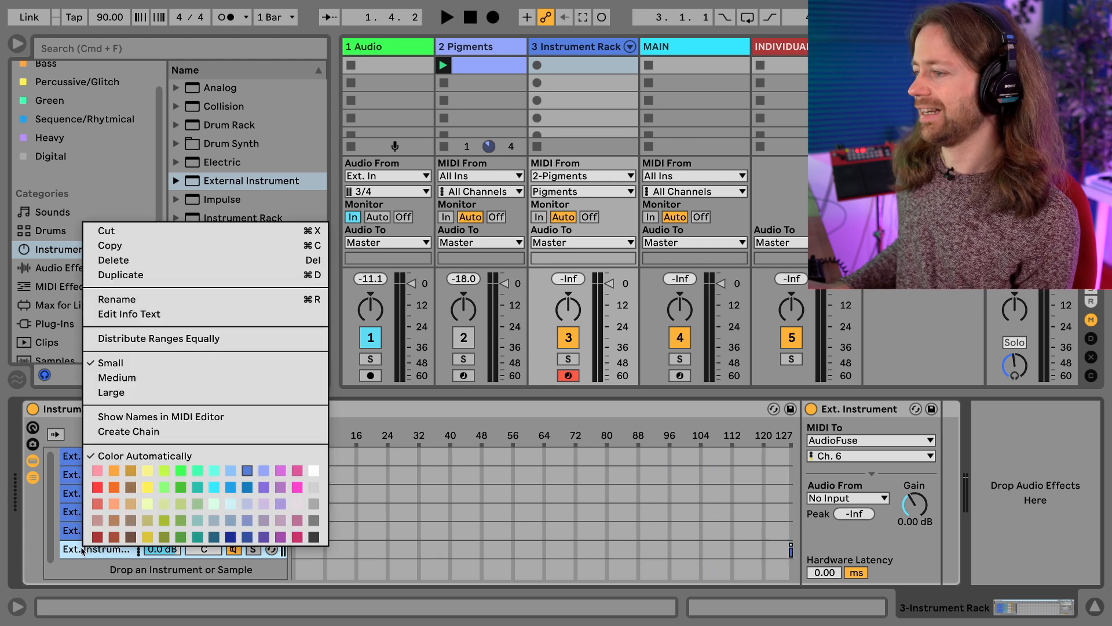
click(133, 338)
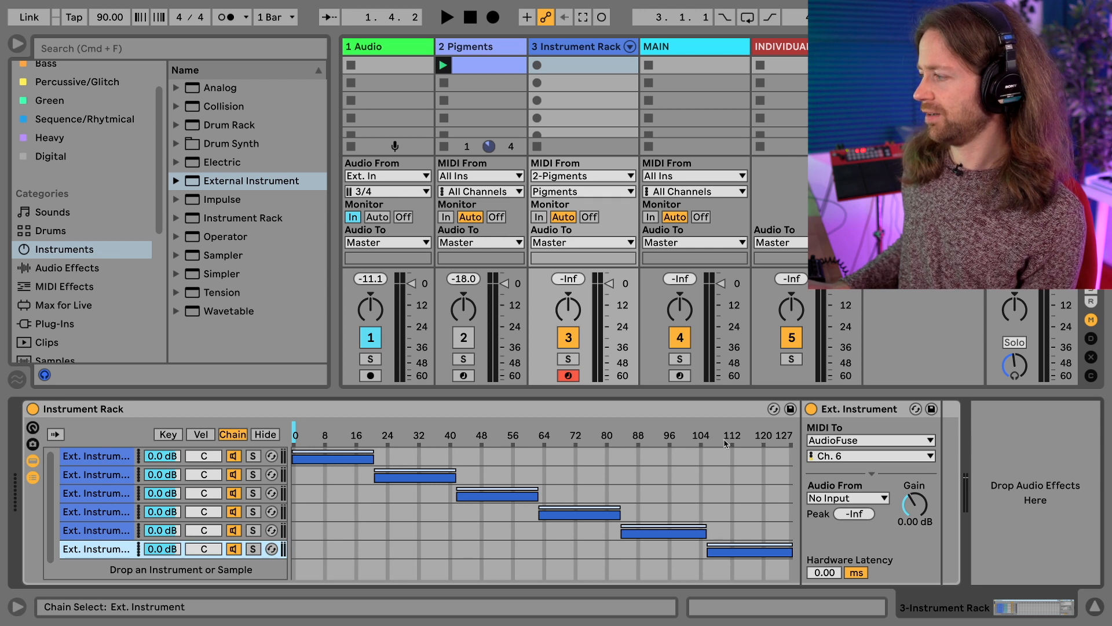
- Audition the sequence with the chain selector at 0 and again with it at about 34, in the second chain's zone
key(space)
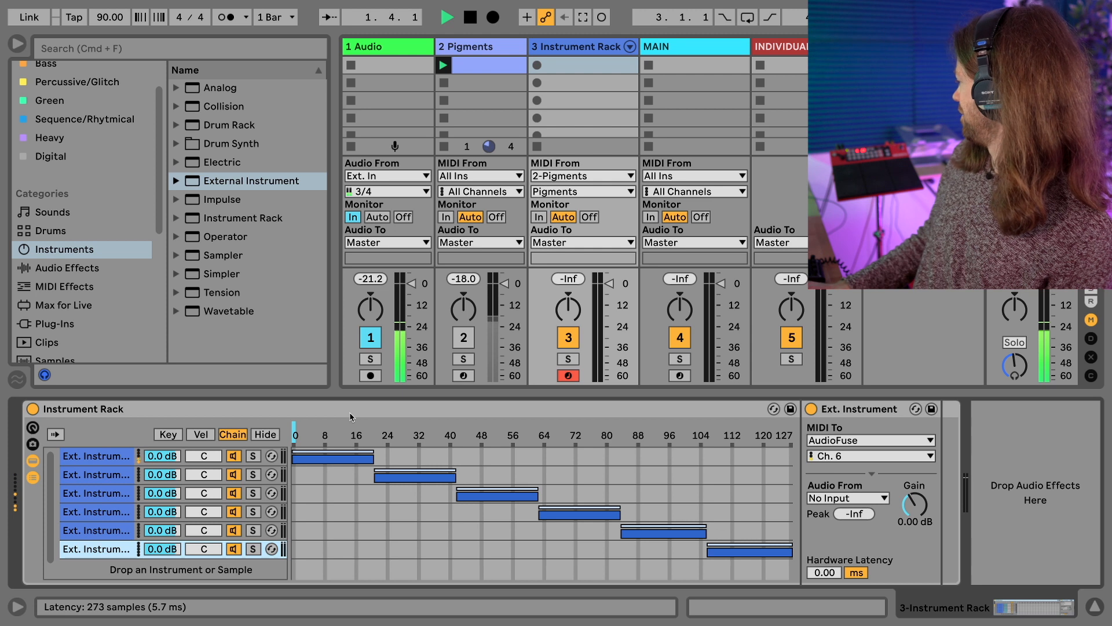
key(space)
click(371, 434)
drag(372, 433, 428, 435)
key(space)
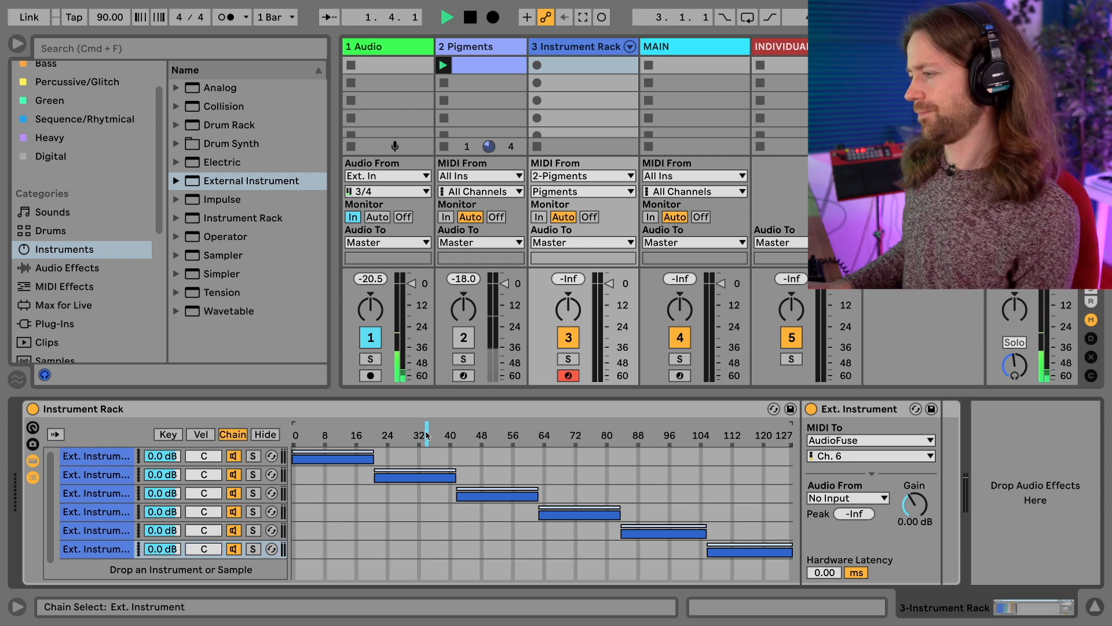
key(space)
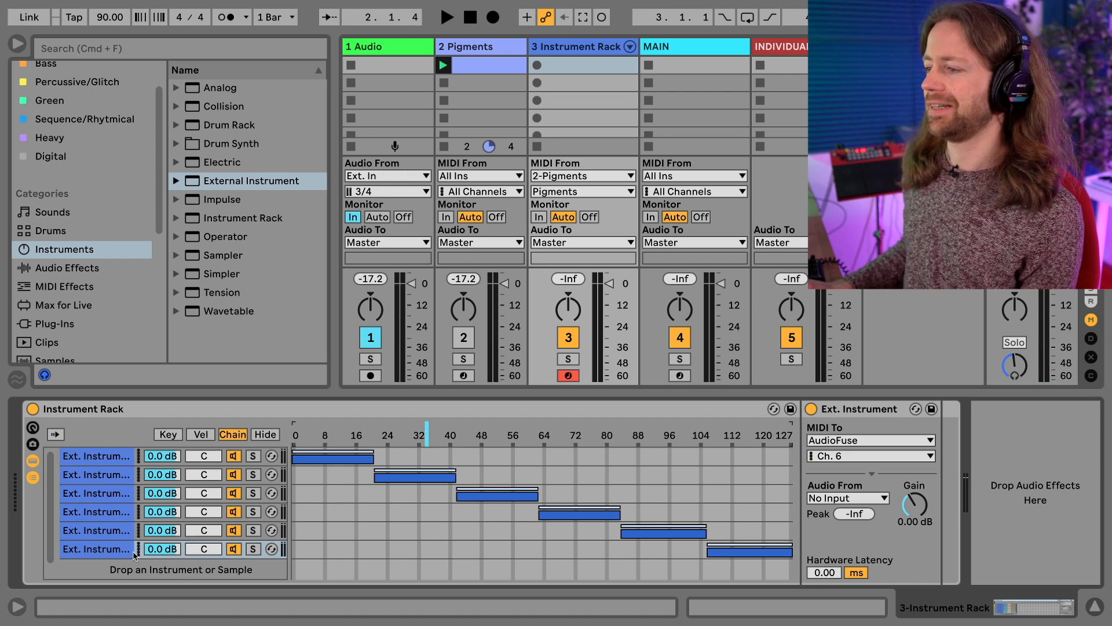
- Create an empty chain below the External Instrument chains and add an LFO modulator to it
scroll(98, 567, down, 2)
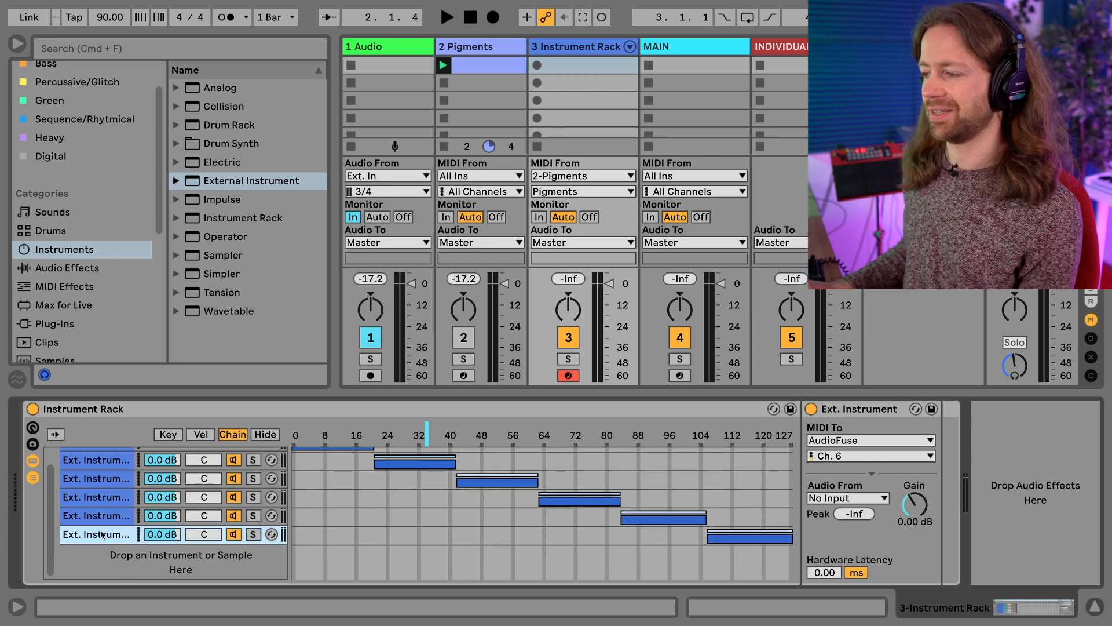
right_click(98, 553)
click(114, 540)
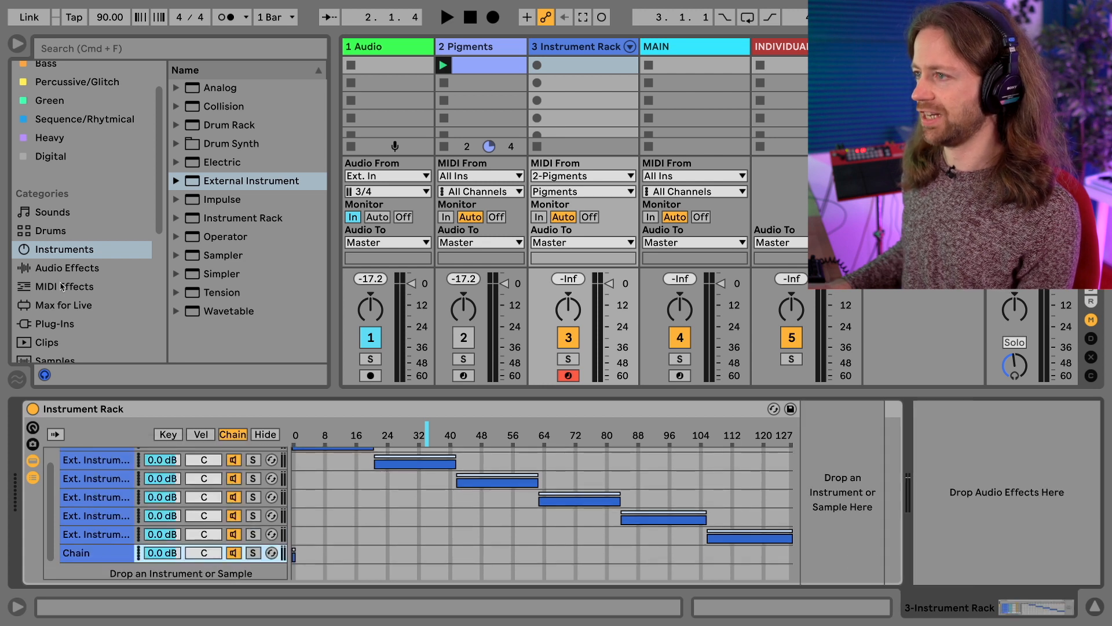
click(73, 286)
click(71, 269)
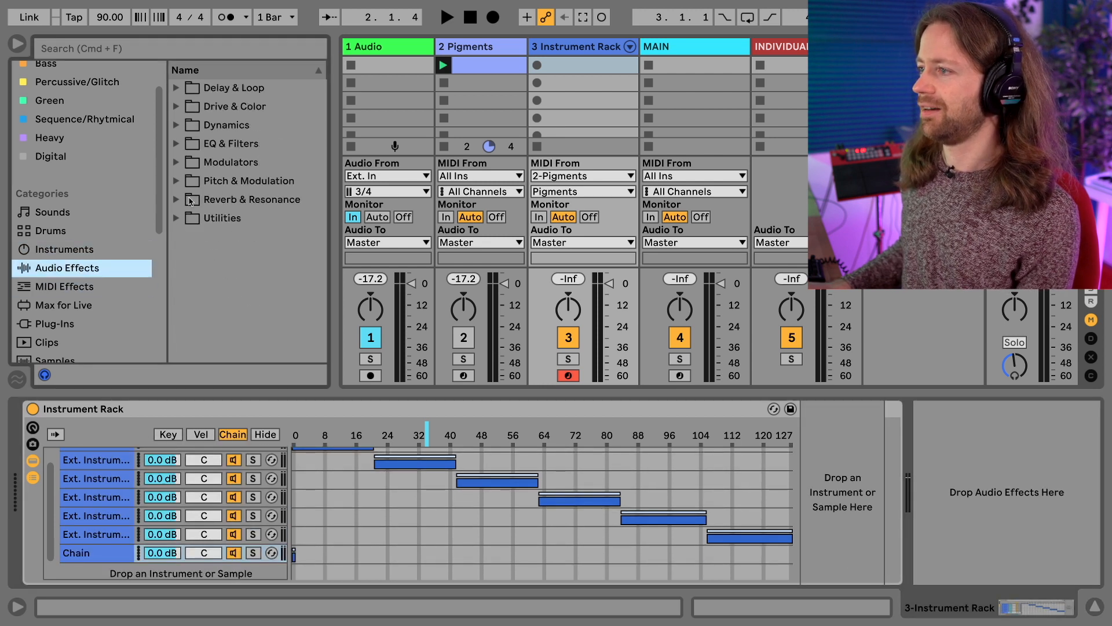
click(175, 163)
mouse_move(219, 200)
mouse_down()
mouse_move(272, 203)
mouse_move(751, 408)
mouse_move(852, 478)
mouse_up()
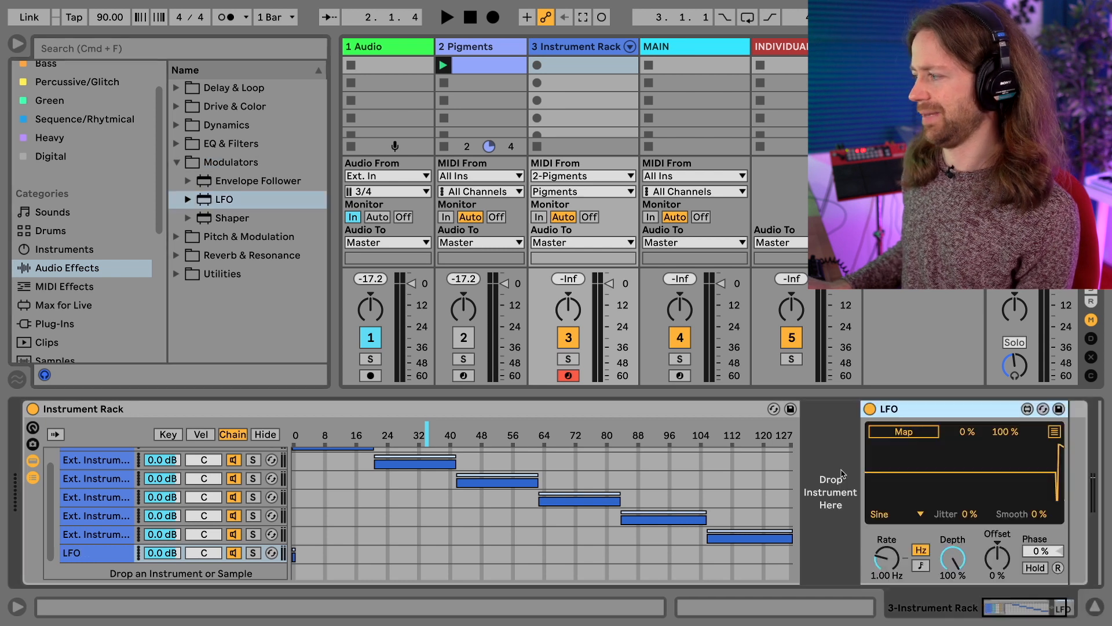
- Map the LFO to the rack's chain selector and give it a tempo-synced 1/16 rate with the Random waveform
click(889, 432)
click(428, 436)
click(922, 565)
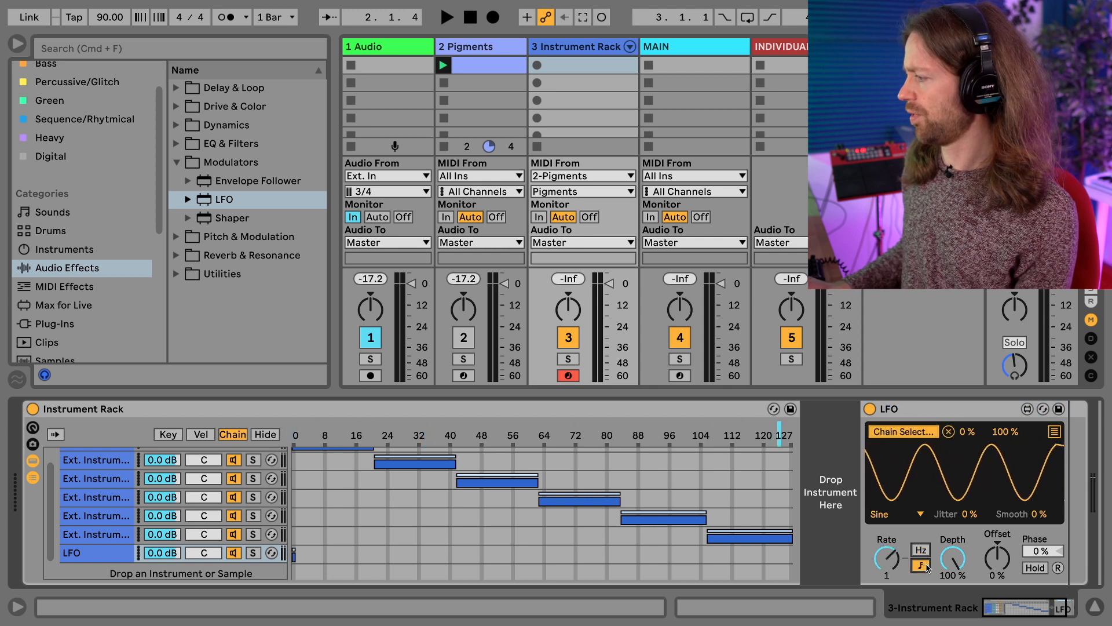
drag(886, 558, 886, 575)
click(895, 514)
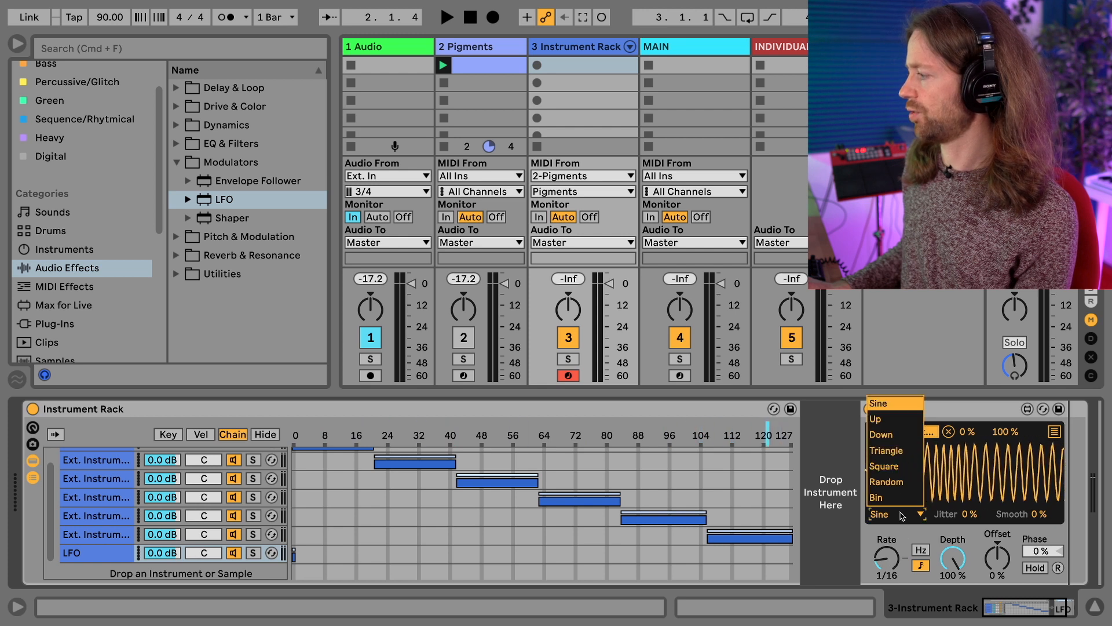
click(887, 481)
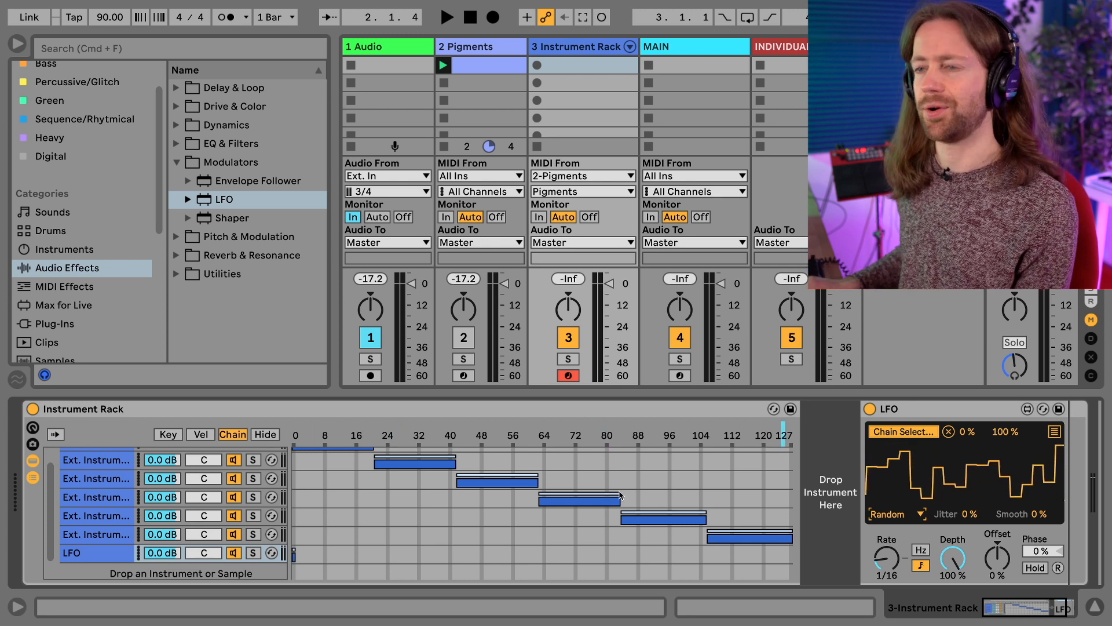
scroll(693, 535, up, 1)
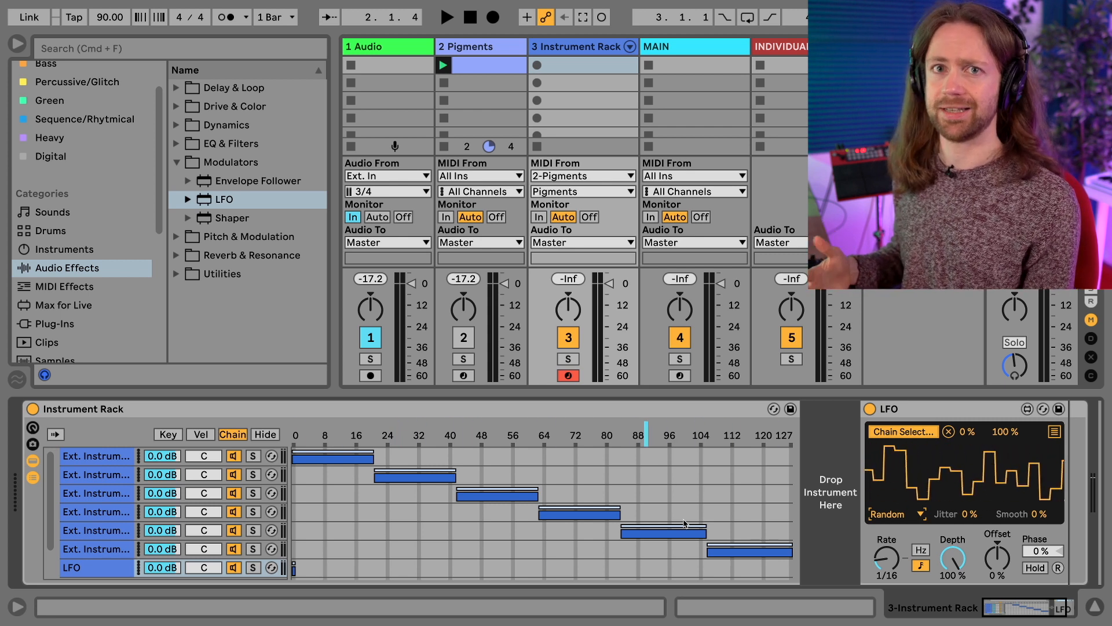
- Audition the randomly switched sequence, open the MAIN track's devices and show the macro controls of its MIDI Effect Rack
key(space)
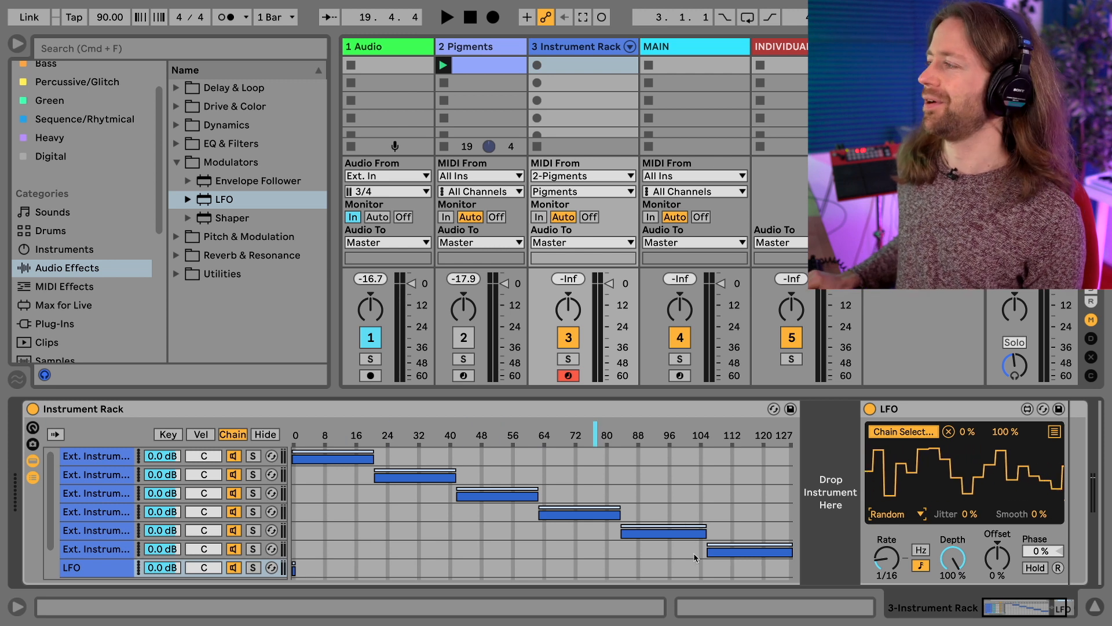
click(718, 46)
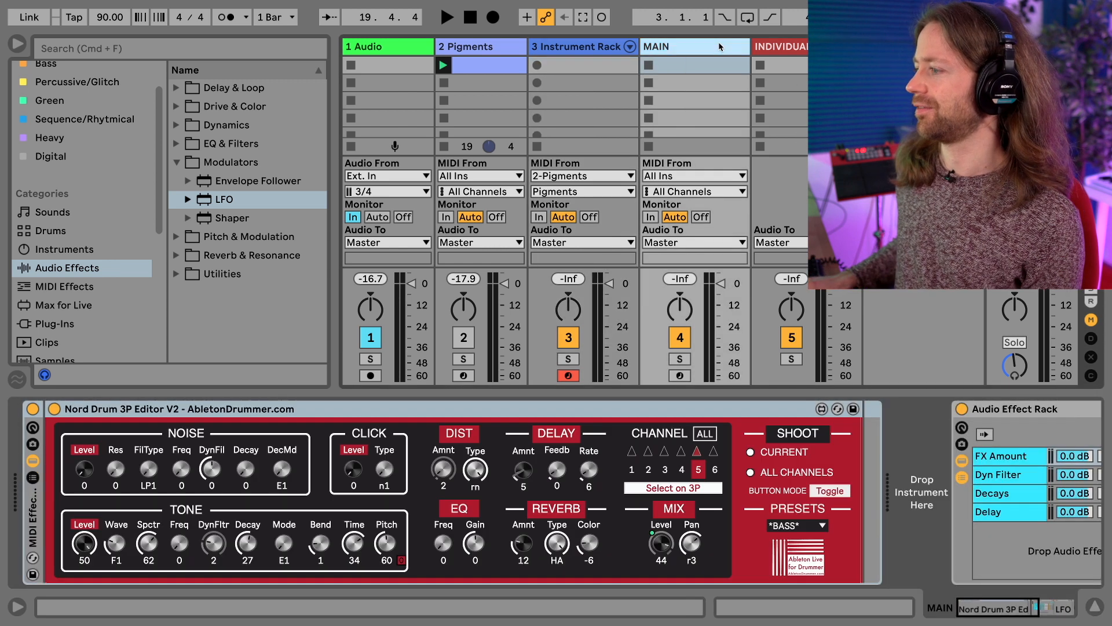
scroll(540, 458, down, 4)
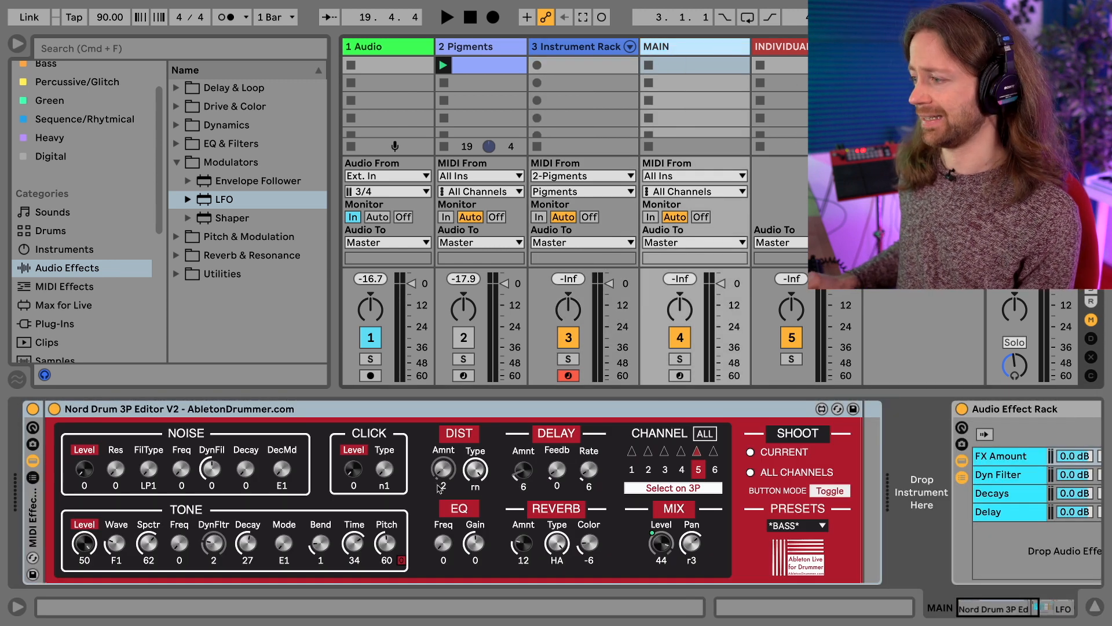
click(369, 416)
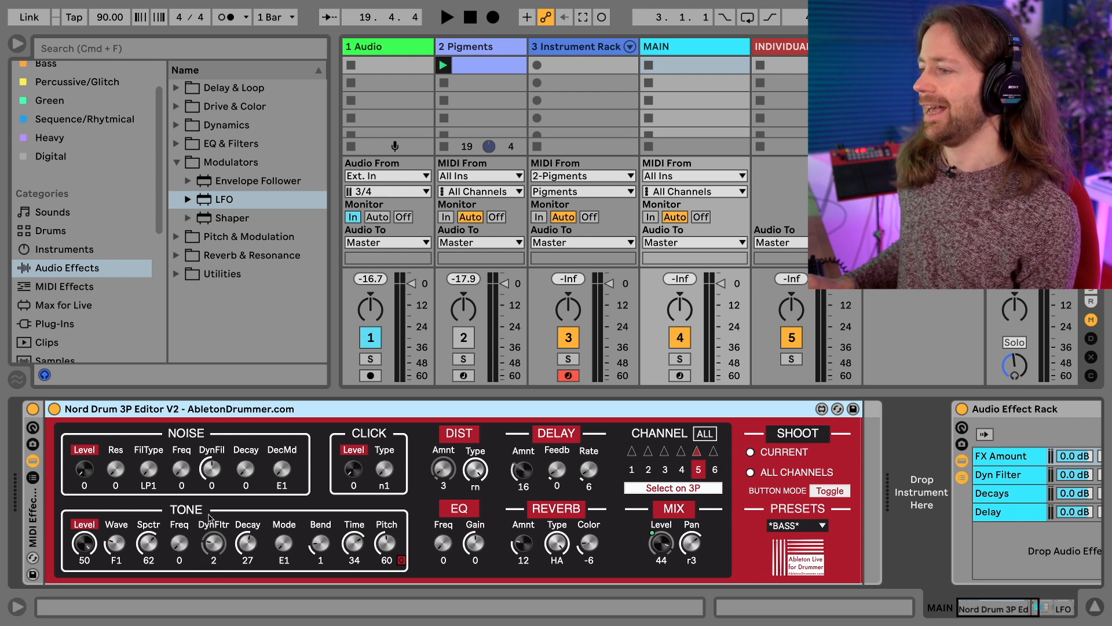
click(35, 429)
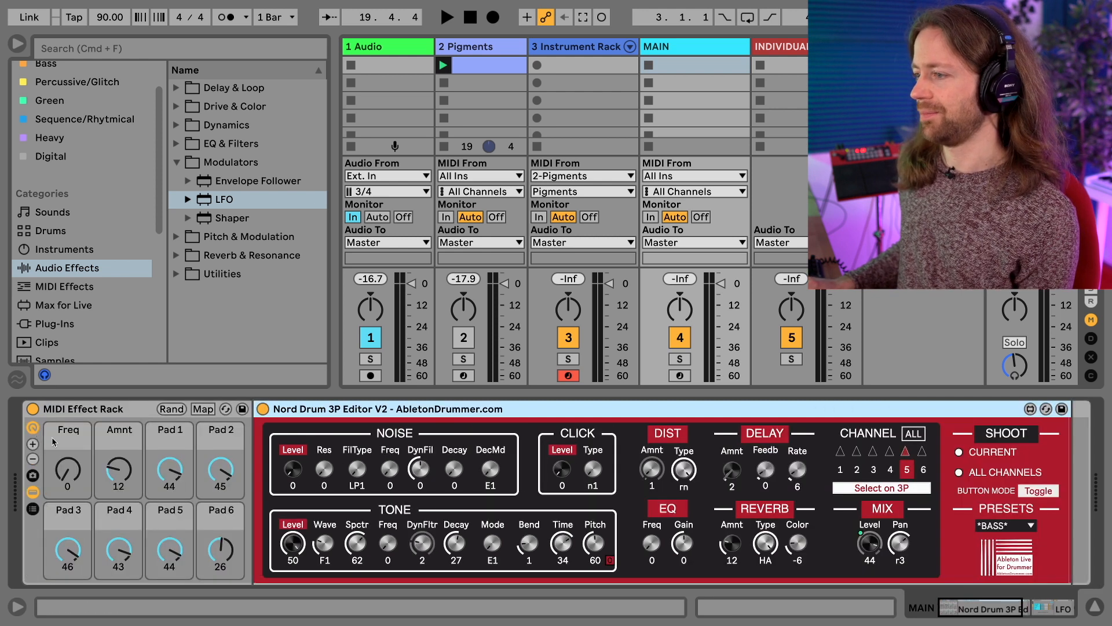
click(90, 417)
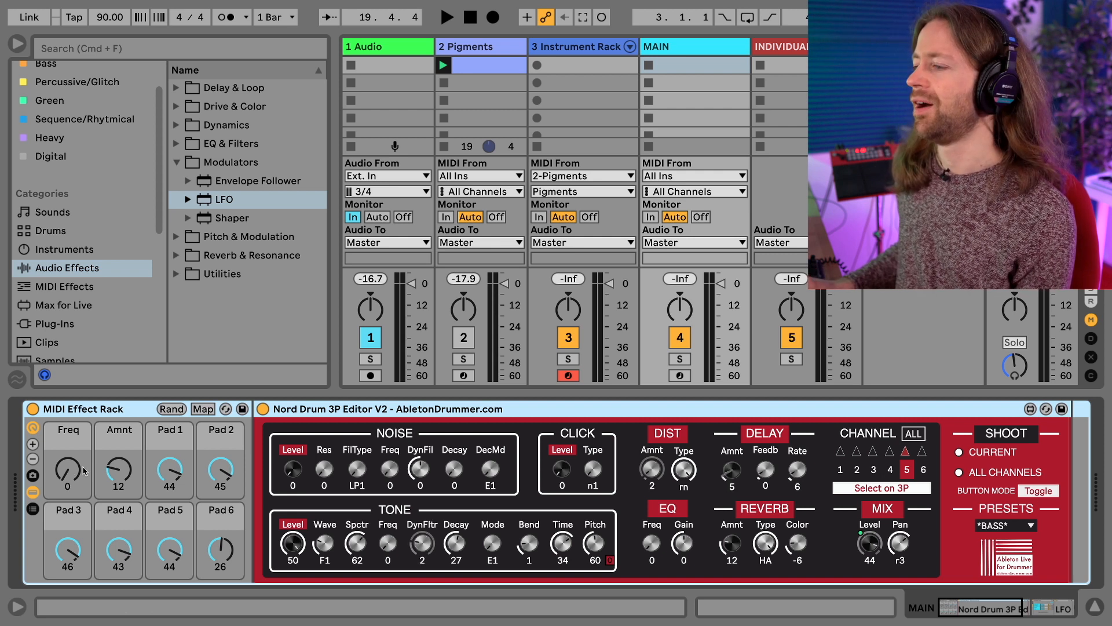
- Examine the Delay, Decays, Dyn Filter and FX Amount chains in the MAIN track's Audio Effect Rack
scroll(389, 491, right, 10)
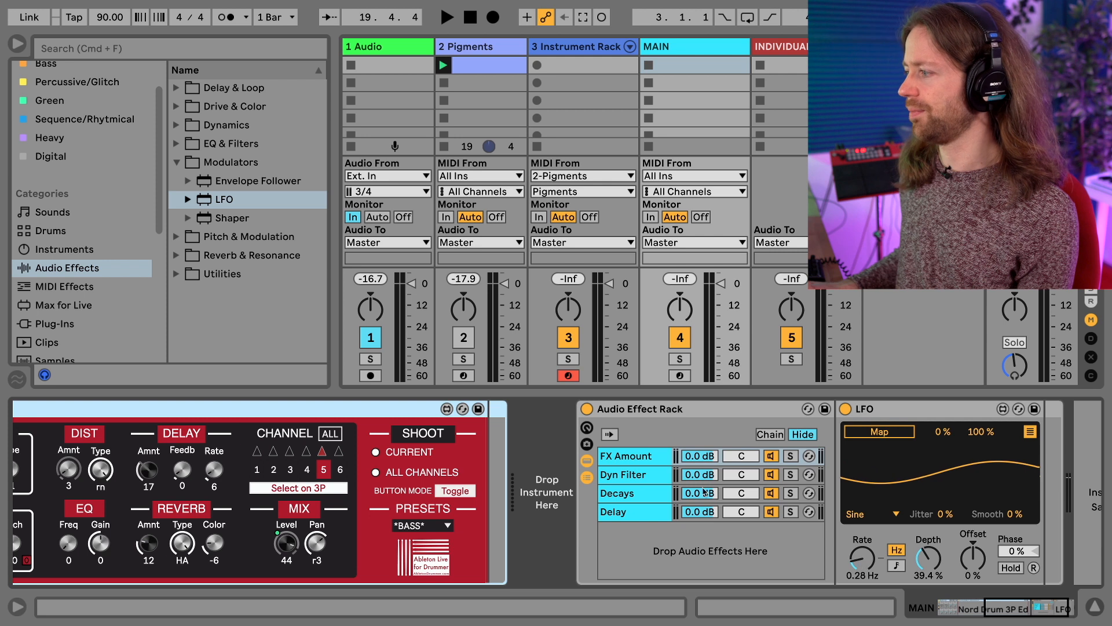
click(656, 496)
click(649, 512)
click(648, 493)
click(642, 476)
click(637, 457)
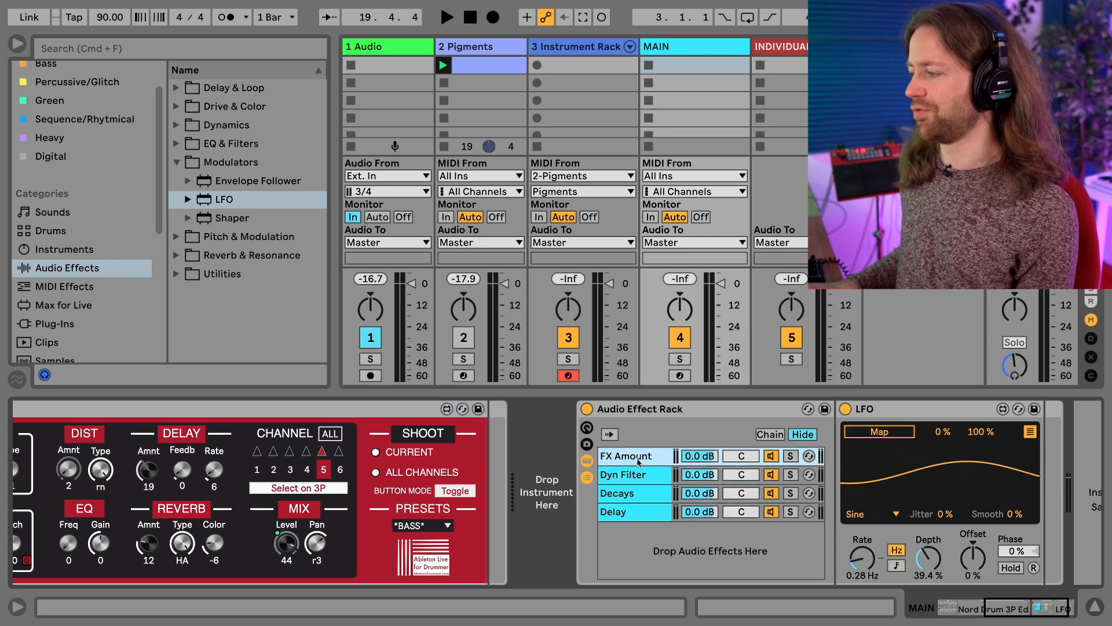
- Show the sound settings of channel 4 and of channel 3 in the Nord Drum 3P Editor
scroll(621, 533, left, 5)
scroll(626, 545, left, 5)
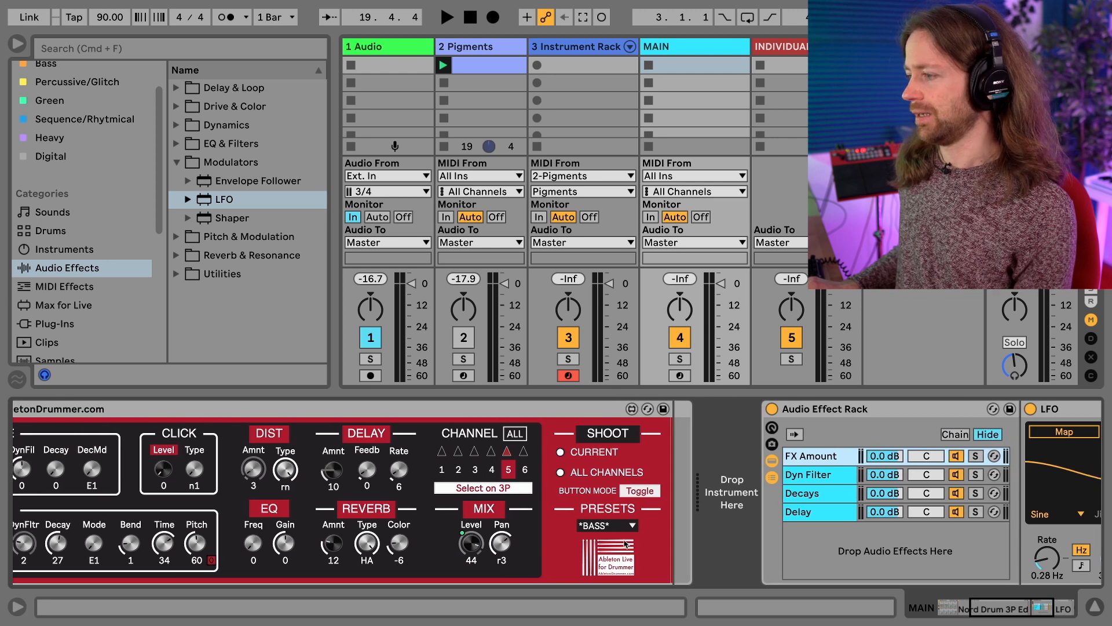
scroll(293, 491, left, 2)
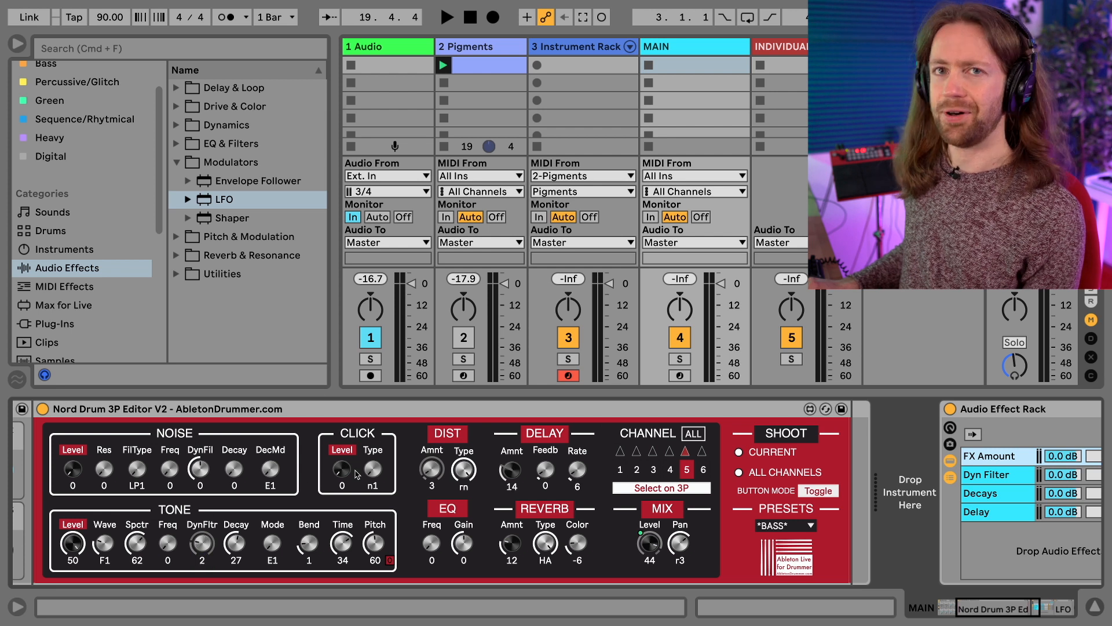
click(669, 451)
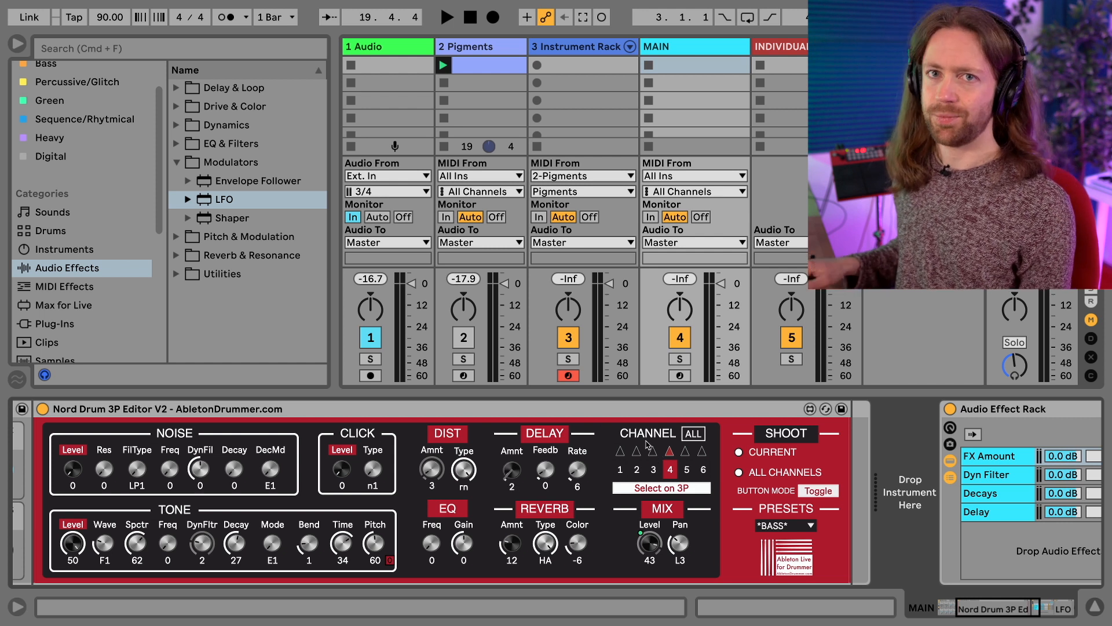
click(653, 452)
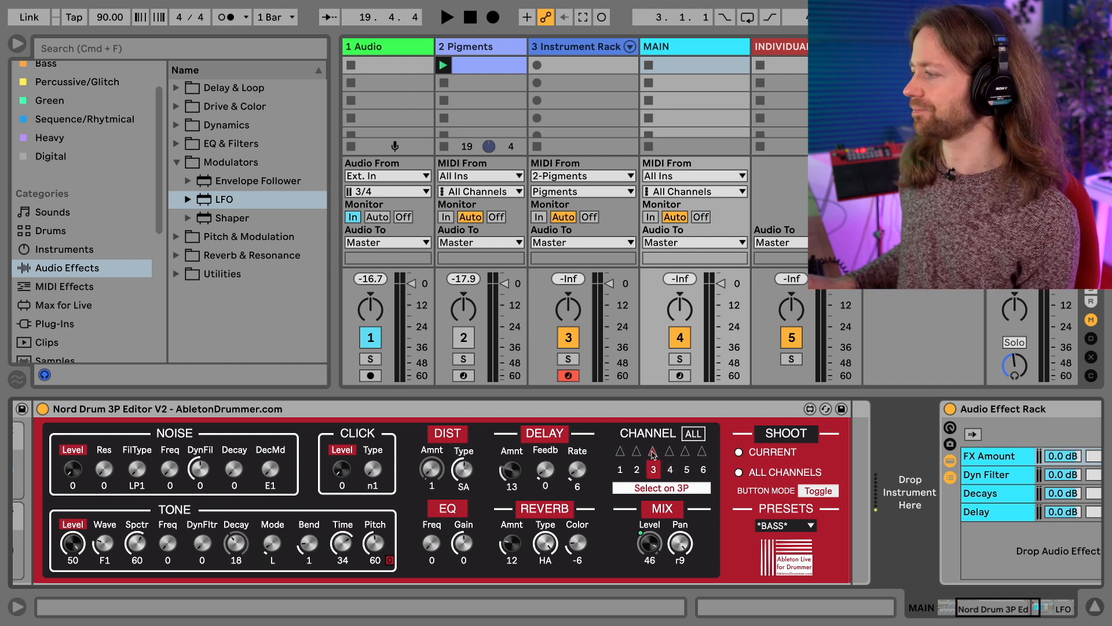
- Examine the parameter mappings and ranges of the LFO in the FX Amount chain
scroll(669, 468, right, 5)
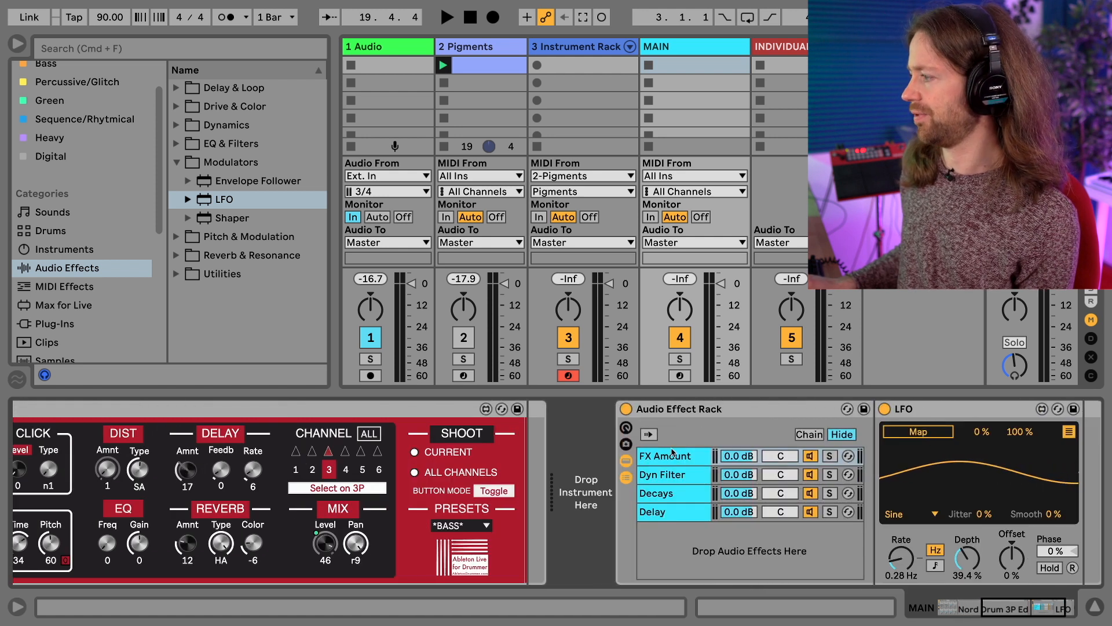
click(688, 463)
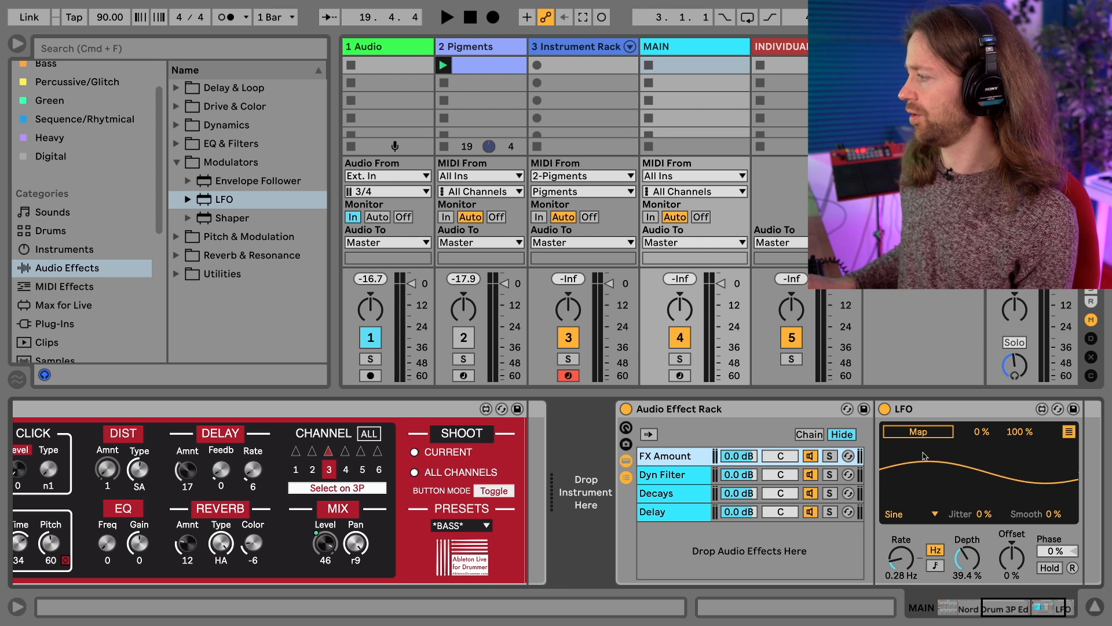
click(1068, 435)
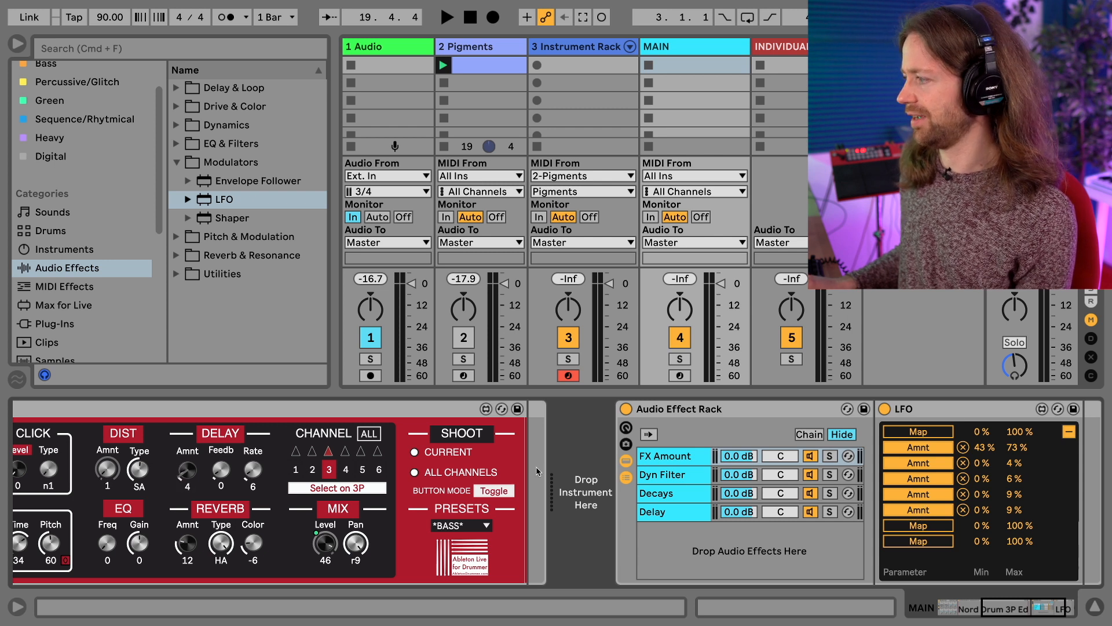
click(1072, 431)
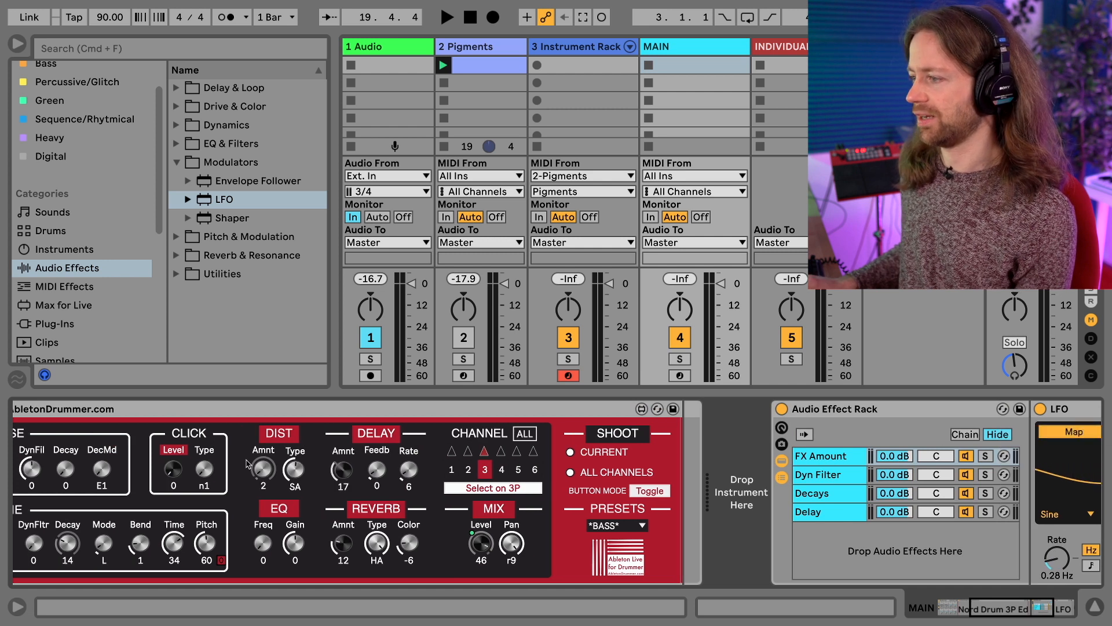
click(1068, 433)
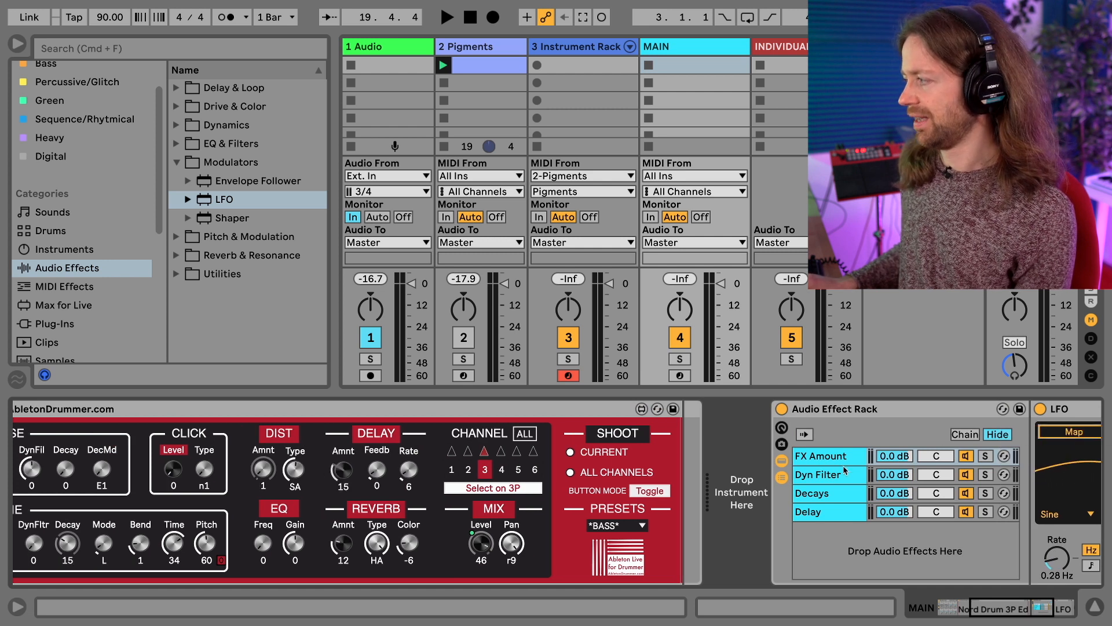
scroll(733, 495, right, 1)
scroll(753, 490, right, 5)
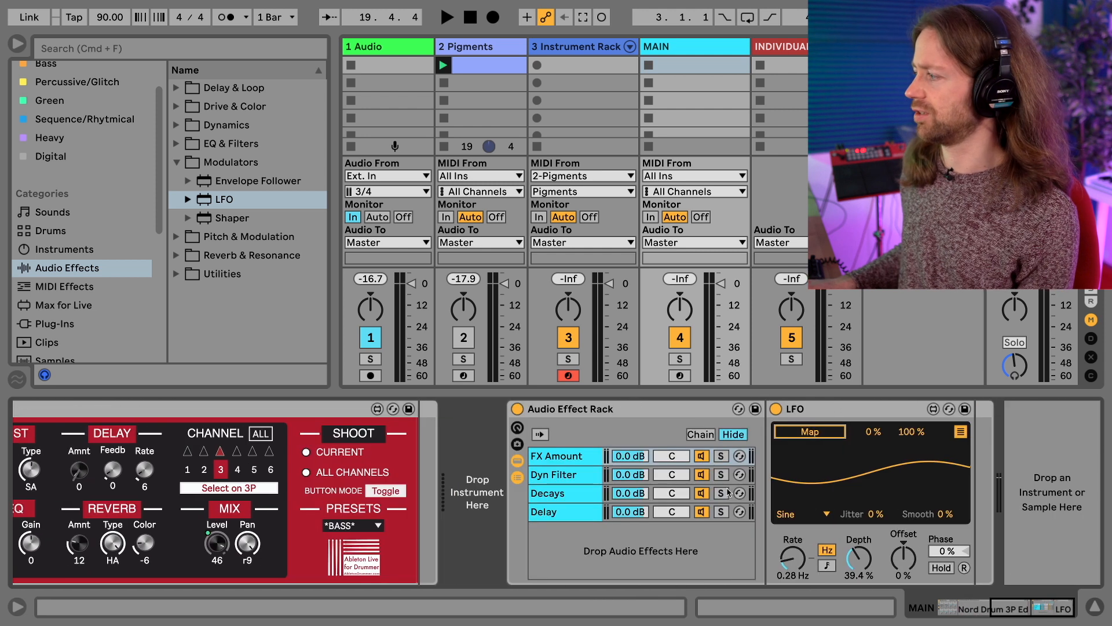
click(961, 432)
click(961, 433)
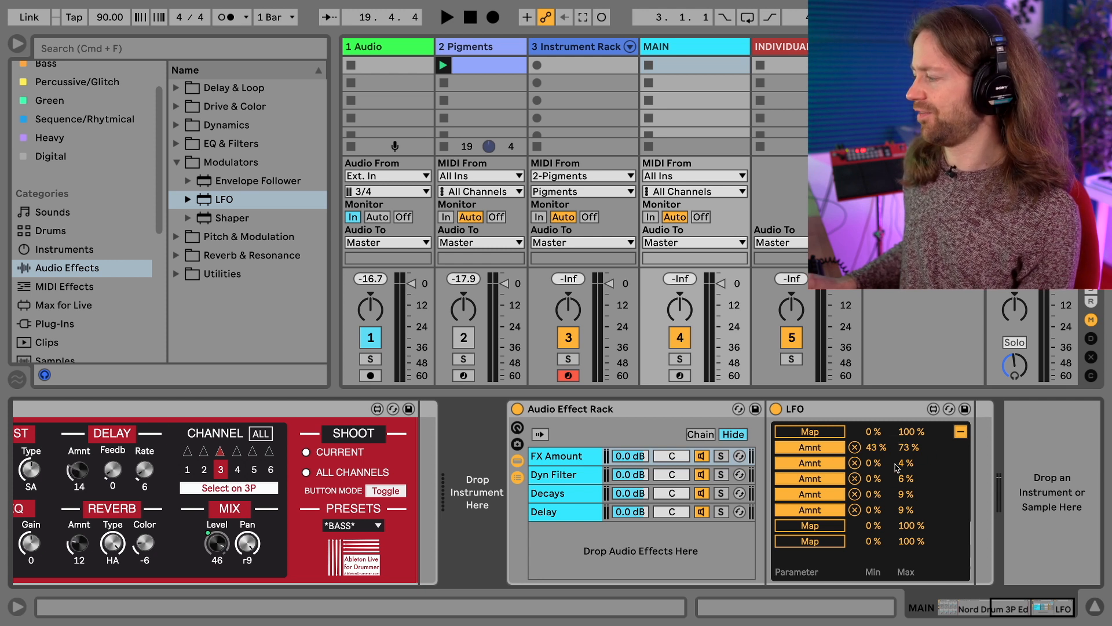
click(961, 432)
- Show channel 2 in the Nord Drum 3P Editor and examine the Audio Effect Rack's Delay chain
scroll(474, 490, left, 10)
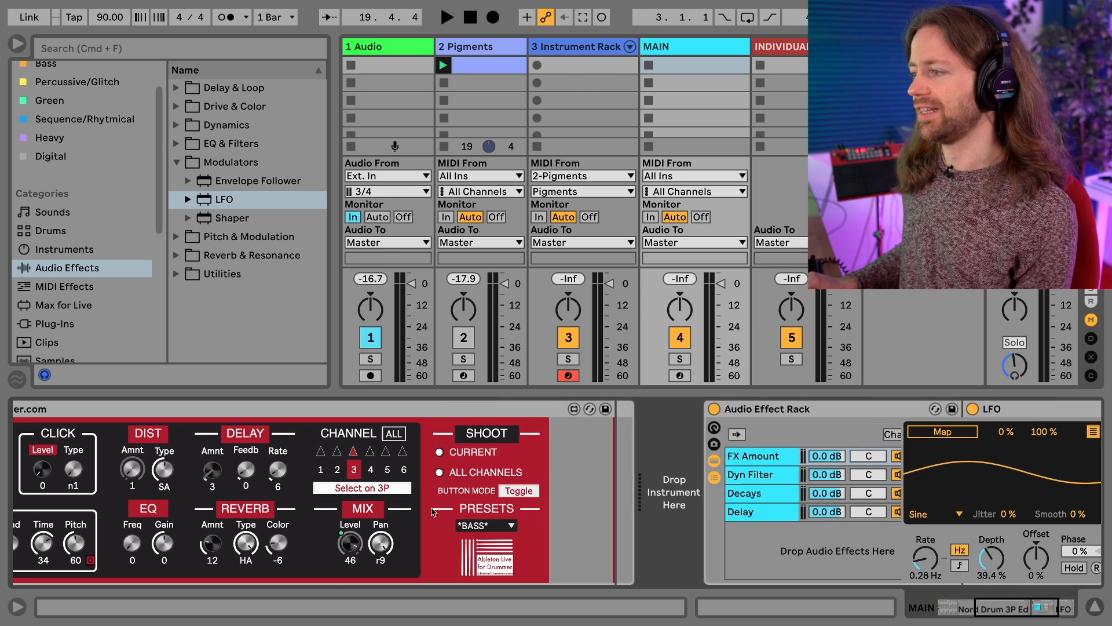
scroll(474, 490, left, 3)
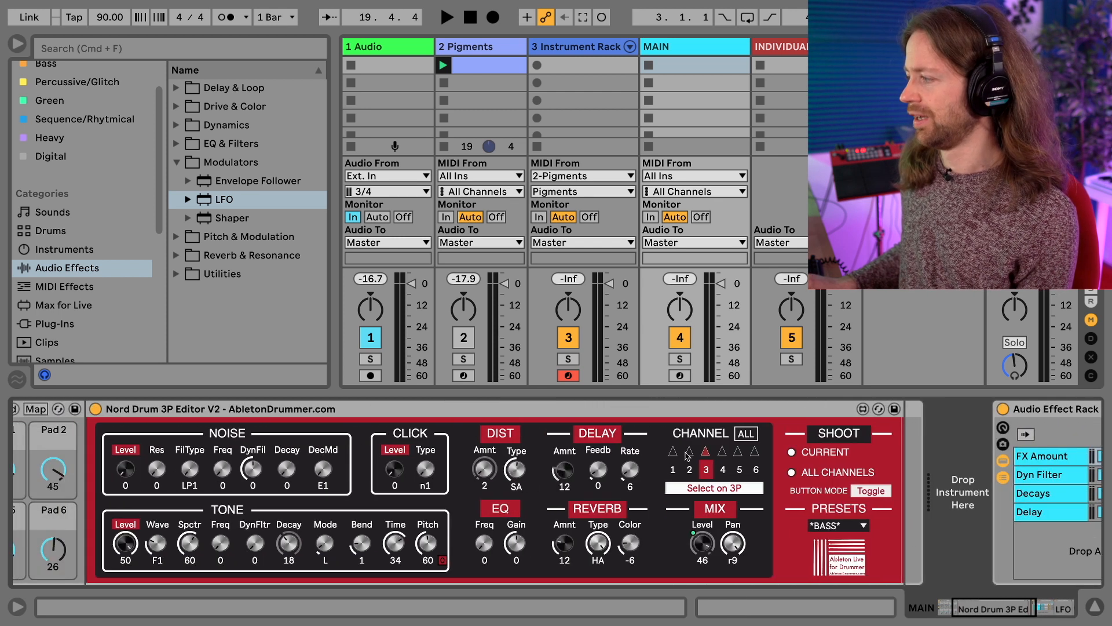
click(688, 453)
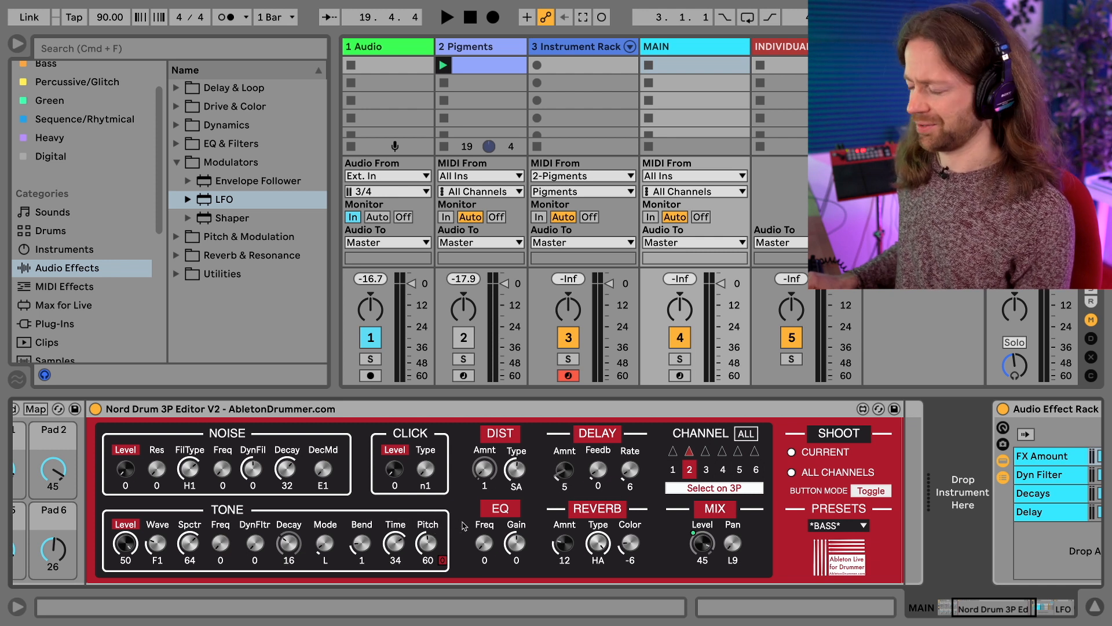
scroll(462, 528, left, 5)
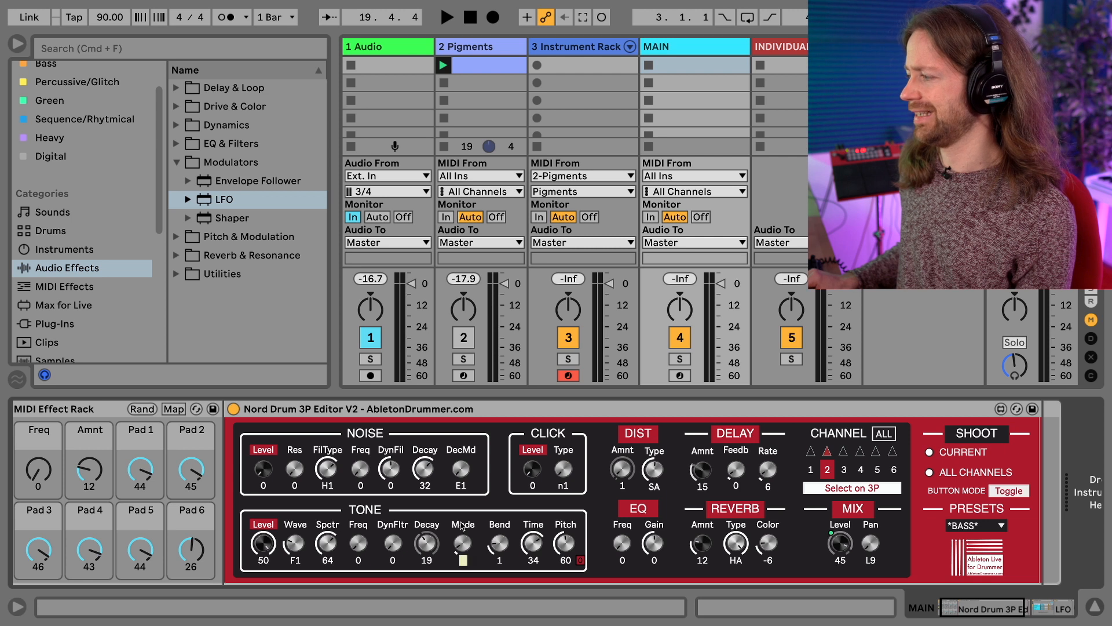
scroll(462, 525, right, 10)
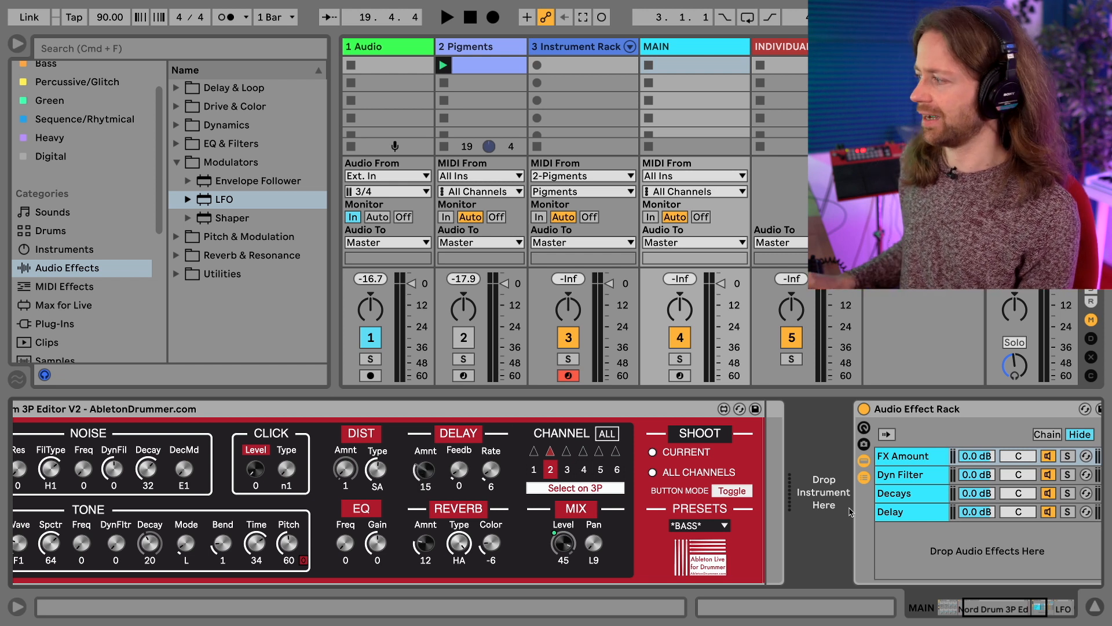
click(934, 517)
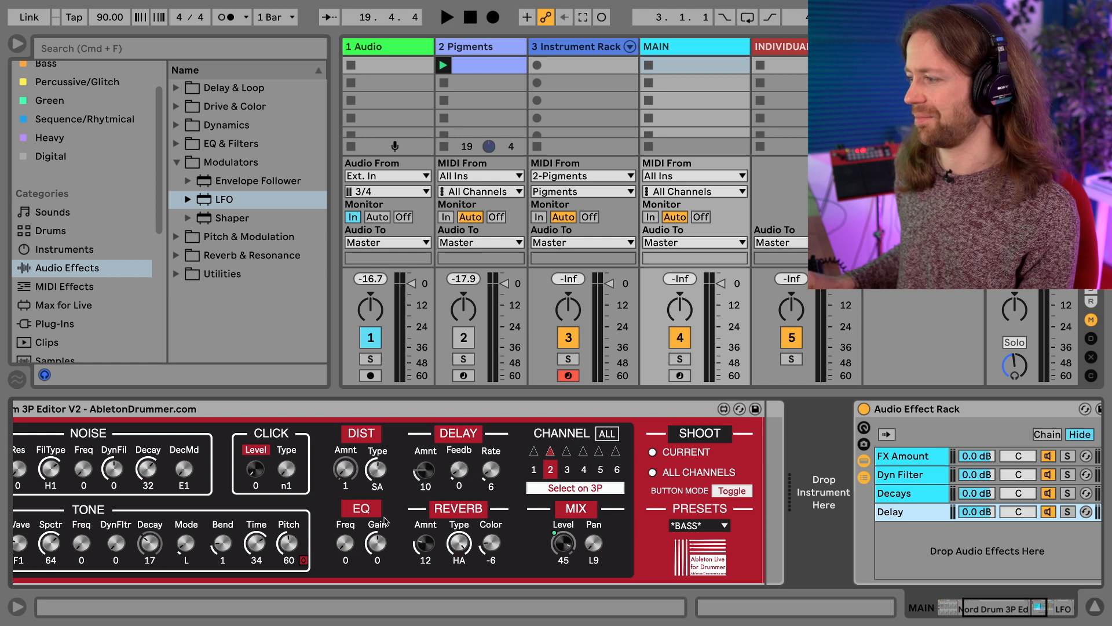
scroll(397, 520, left, 3)
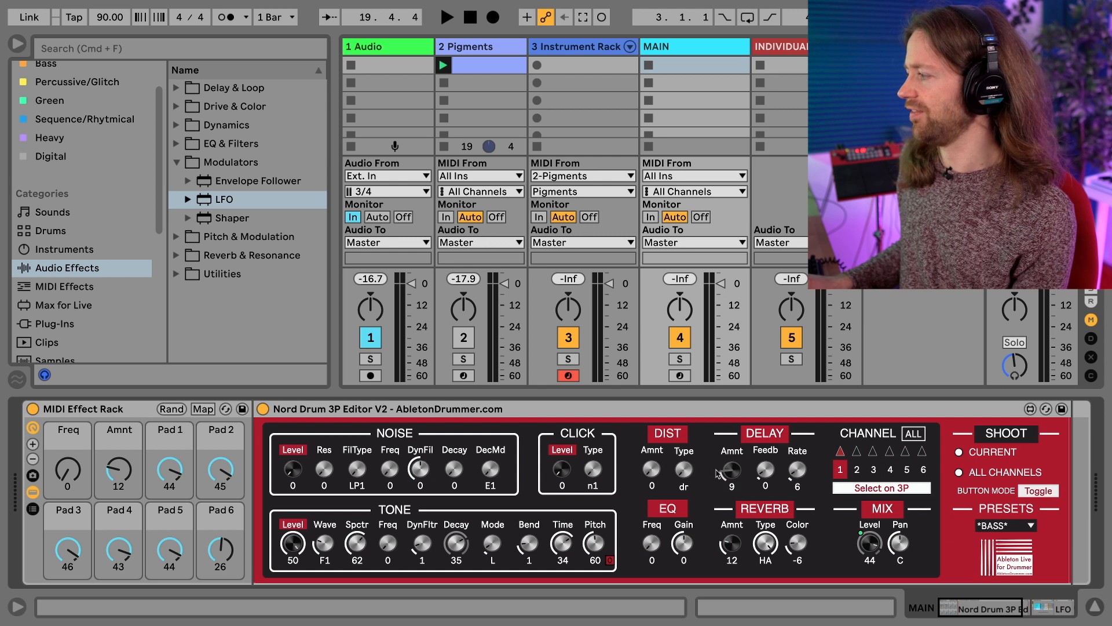
- Show channel 6, set the rack macros Pad 1 to 24, Pad 2 to 46, Pads 4 and 5 to 10 and Pad 6 to 0, and audition
click(923, 455)
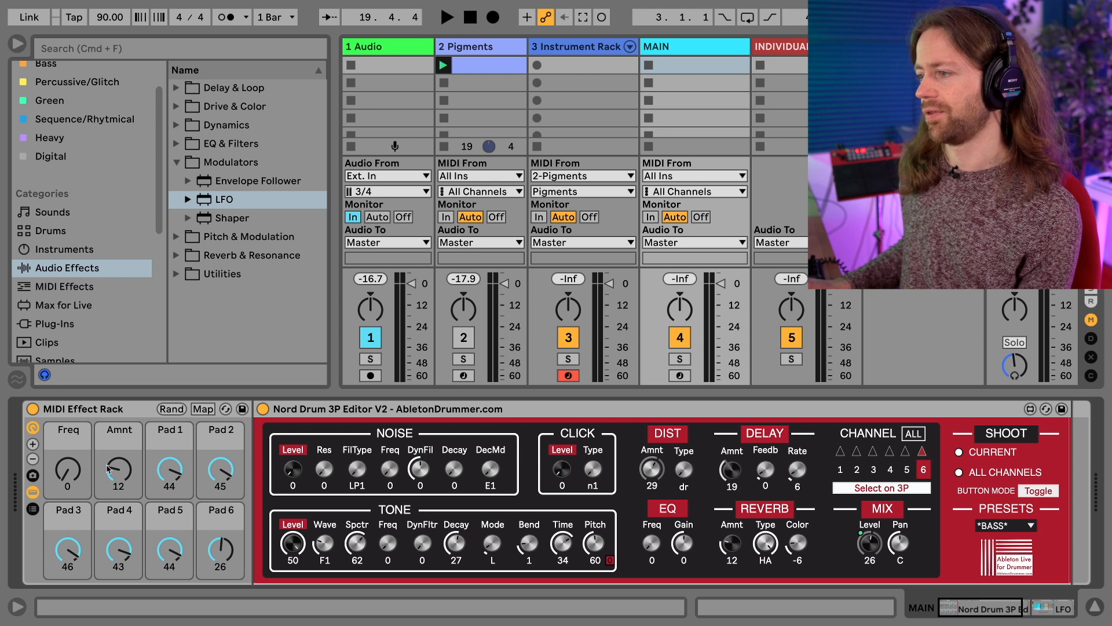
click(101, 417)
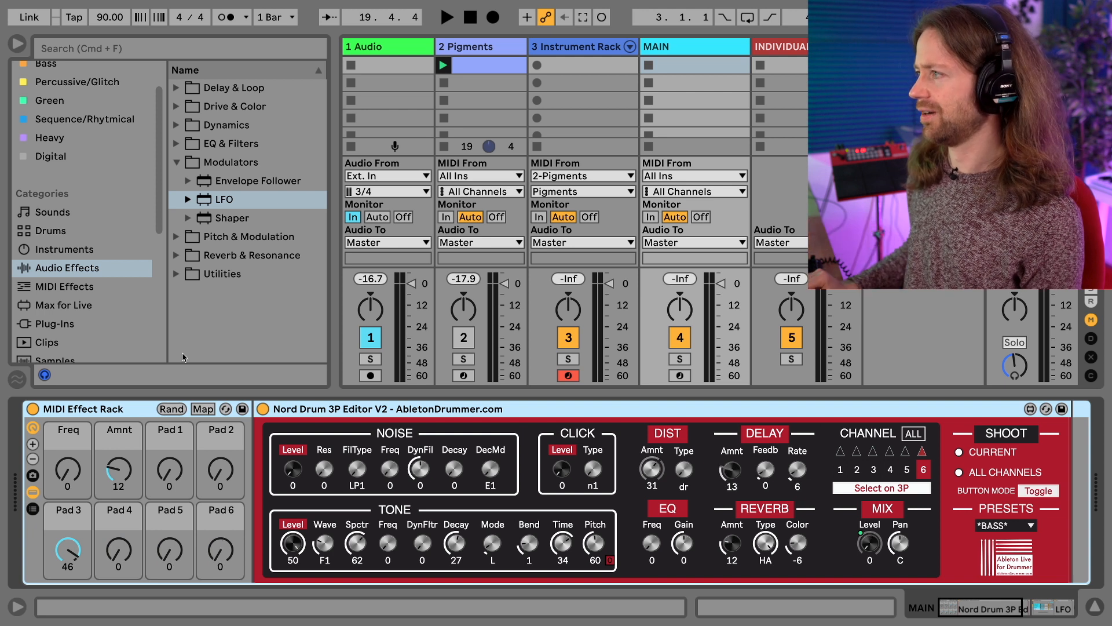
key(space)
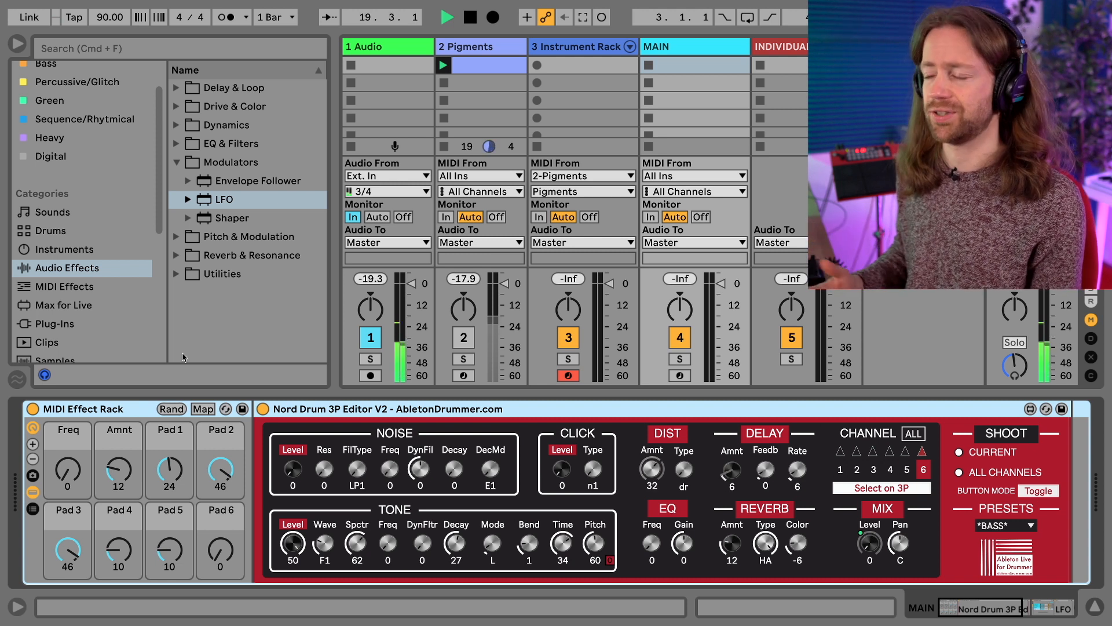
key(space)
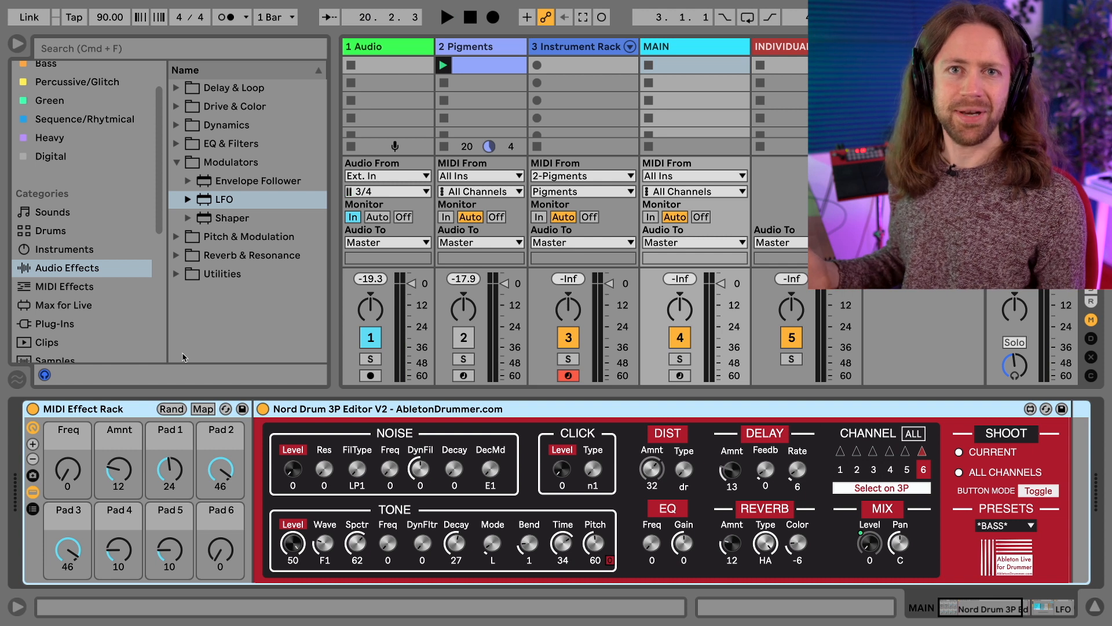